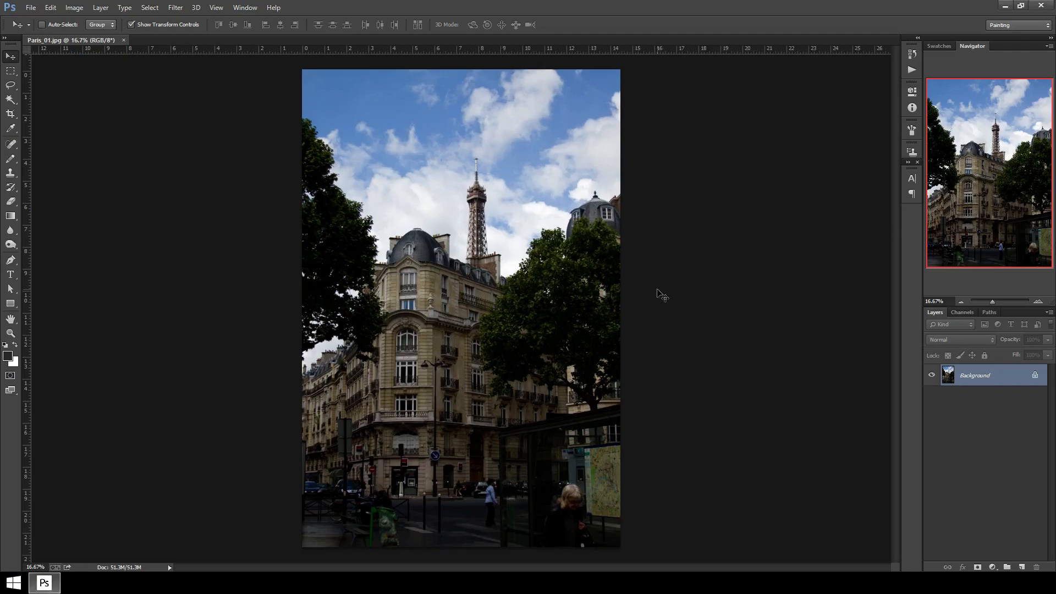
Zoom and pan to look over the Eiffel Tower and the sky around it.
key("ctrl+plus")
key("ctrl+plus")
key("ctrl+plus")
scroll(674, 341, "up", 5)
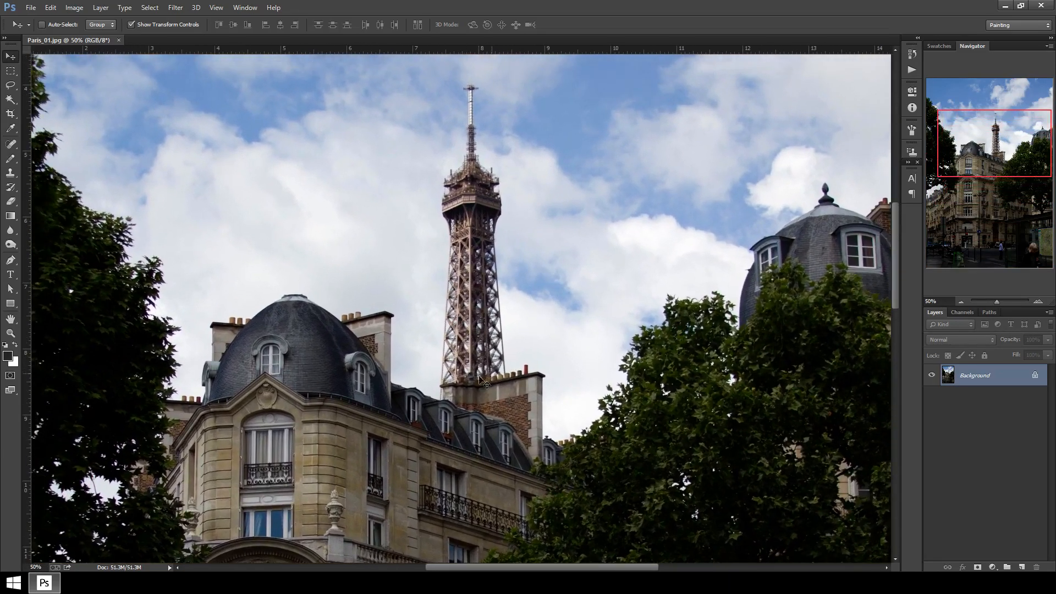
left_click_drag(485, 311, 508, 241)
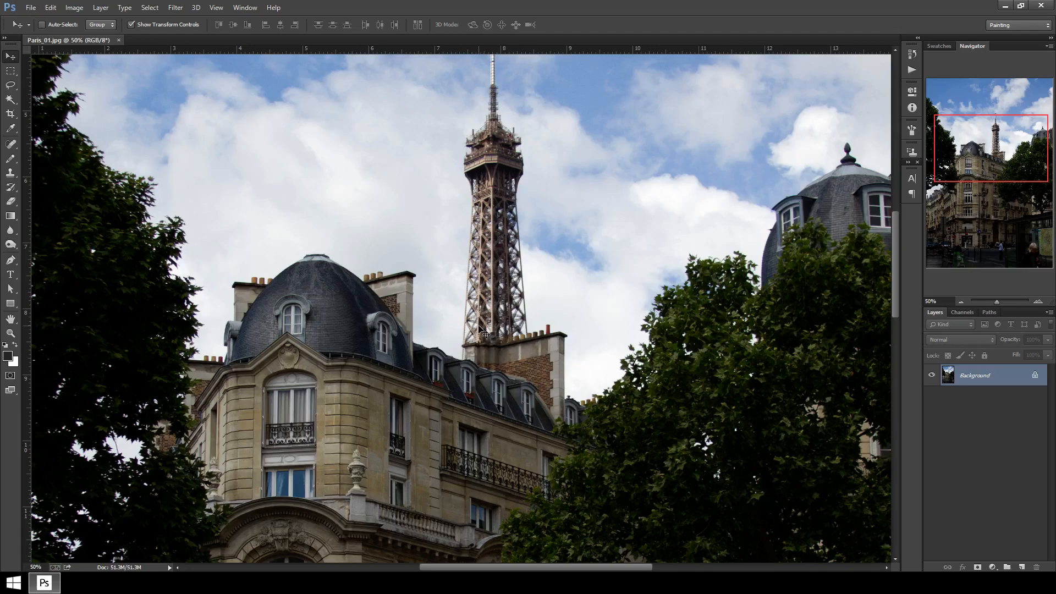
key("ctrl+minus")
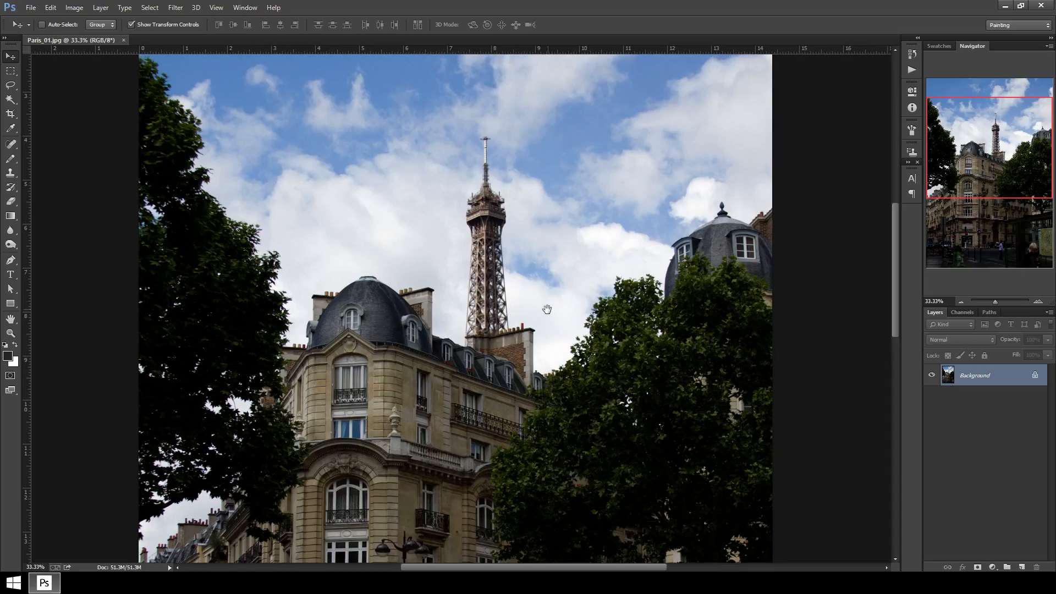
mouse_move(552, 317)
left_mouse_down()
mouse_move(525, 305)
mouse_move(494, 317)
left_mouse_up()
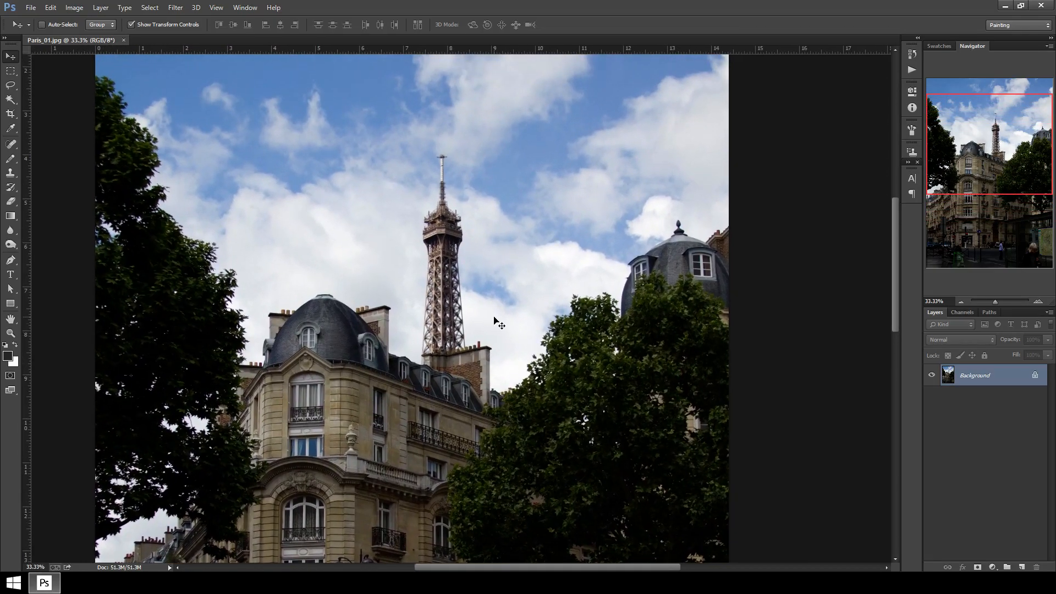
key("ctrl+plus")
key("ctrl+plus")
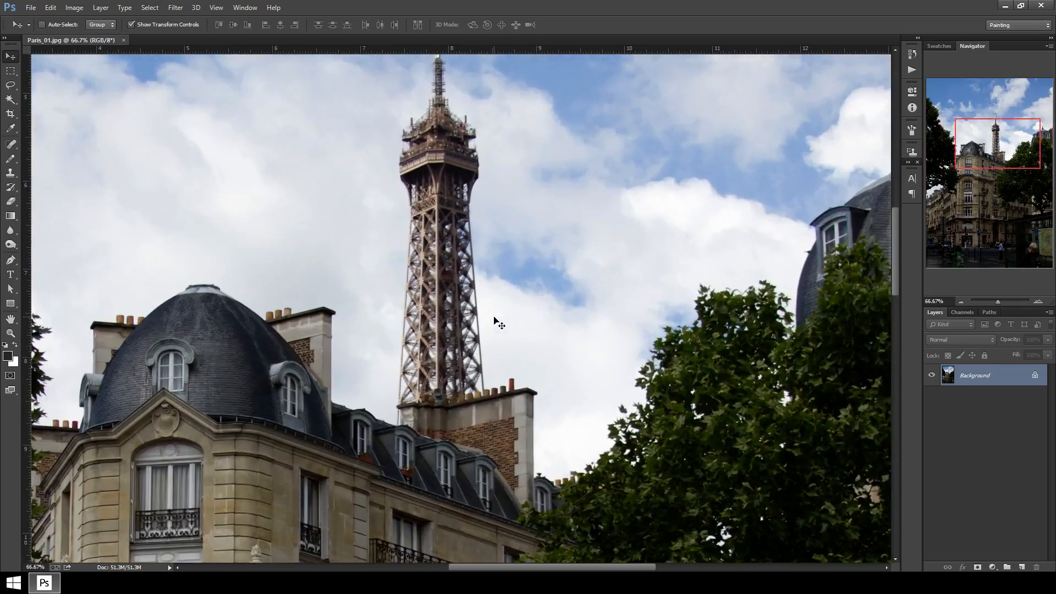
key("ctrl+minus")
key("ctrl+minus")
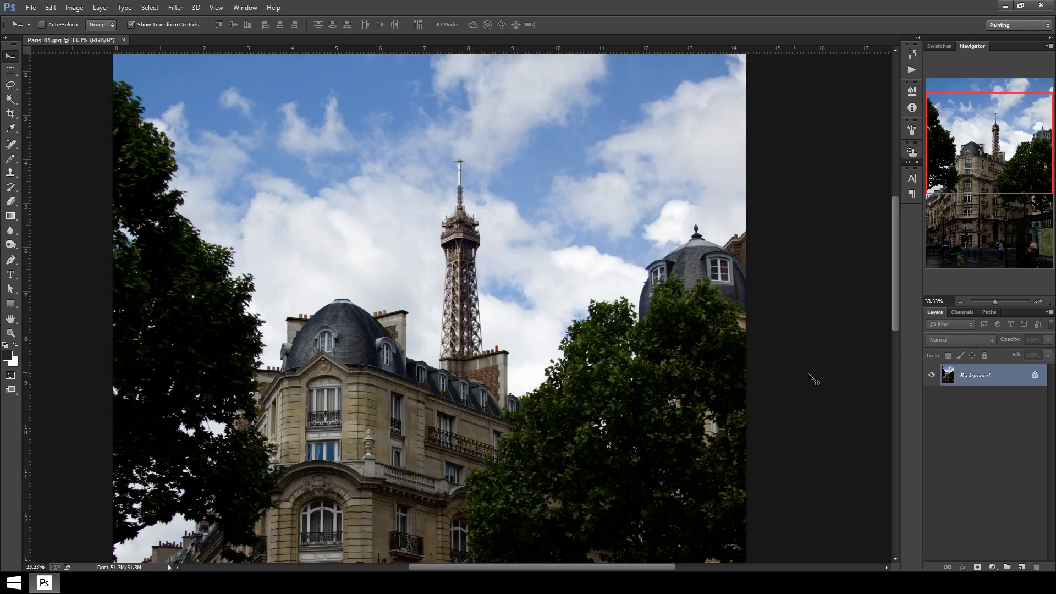
Unlock the Background layer and rename it to Main.
left_click(1035, 377)
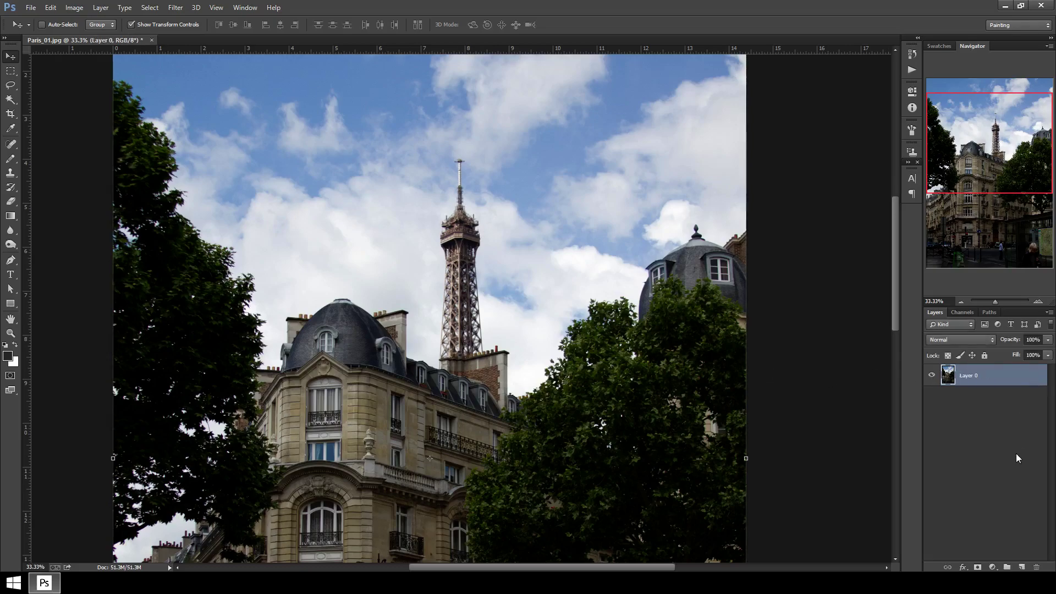
double_click(973, 379)
type("Main")
key("Return")
scroll(830, 325, "up", 1)
scroll(828, 324, "up", 3)
scroll(812, 321, "up", 2)
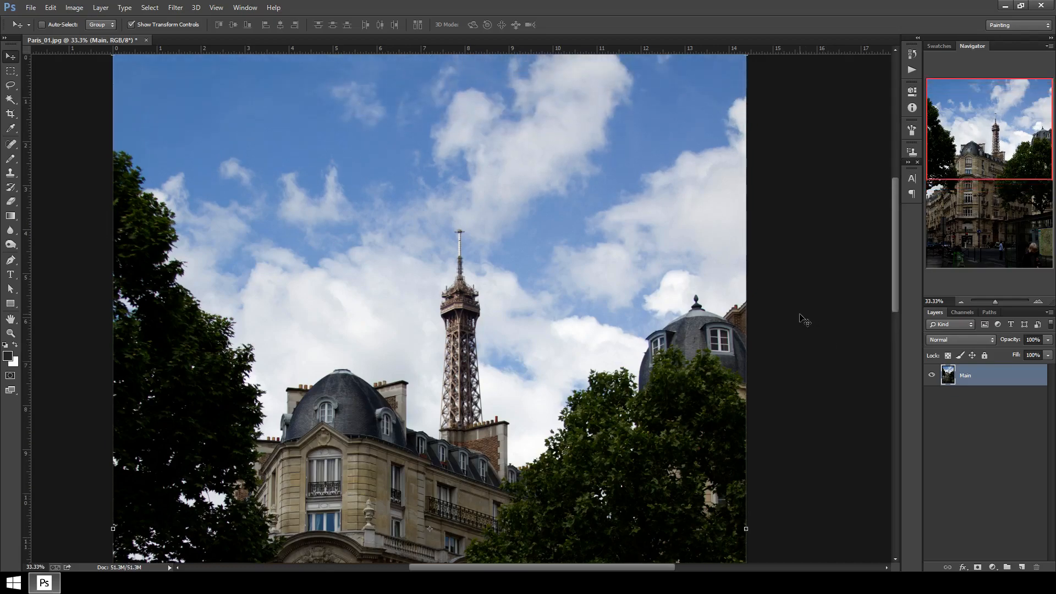
scroll(799, 319, "down", 2)
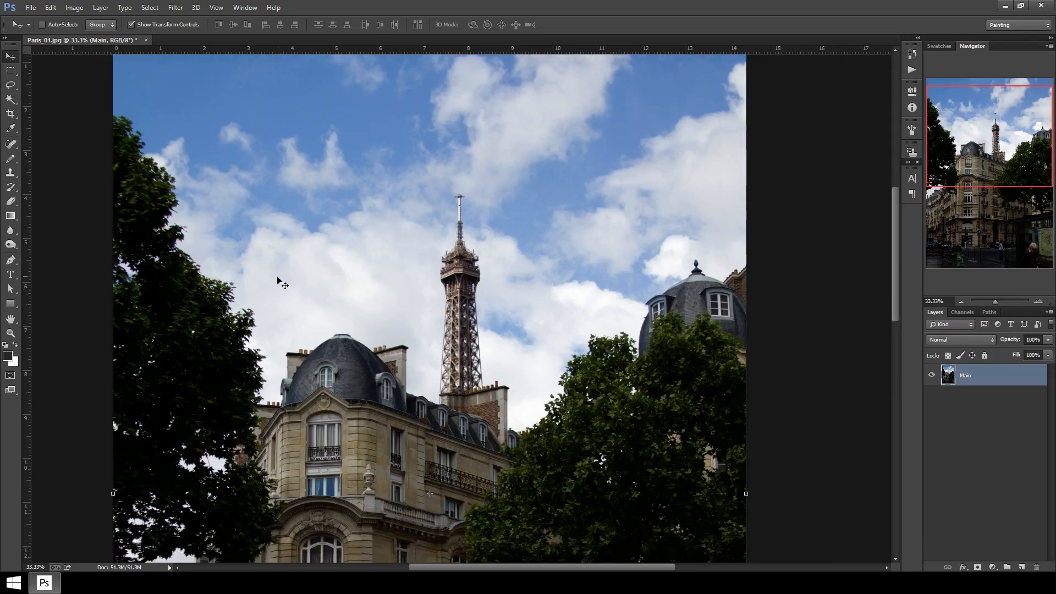
Switch to the Polygonal Lasso Tool and zoom in on the tower's base.
left_click(10, 85)
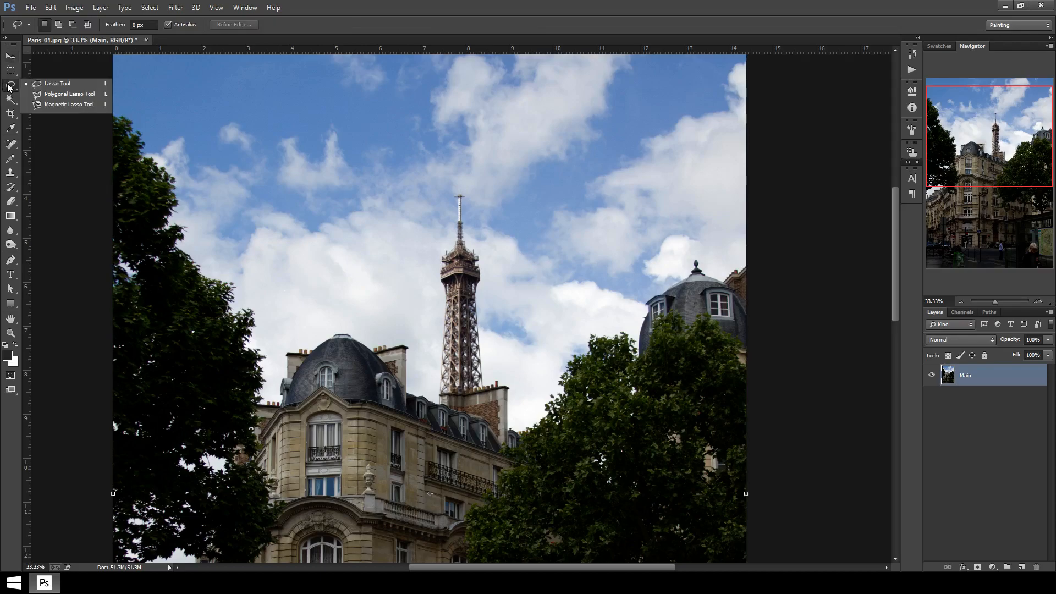
left_click(47, 97)
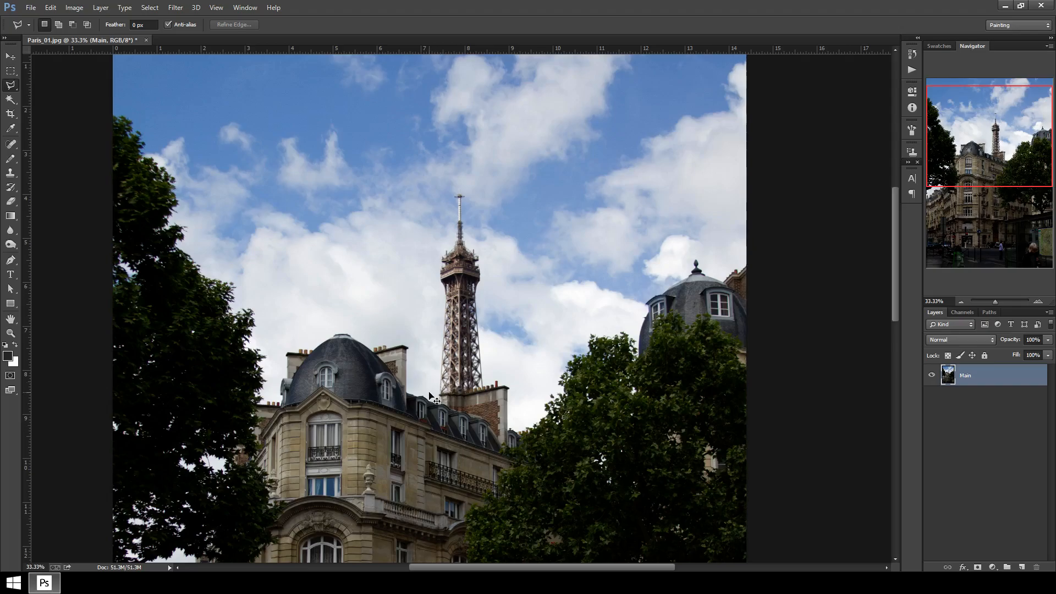
key("ctrl+plus")
key("ctrl+plus")
key("ctrl+plus")
left_click_drag(480, 404, 476, 338)
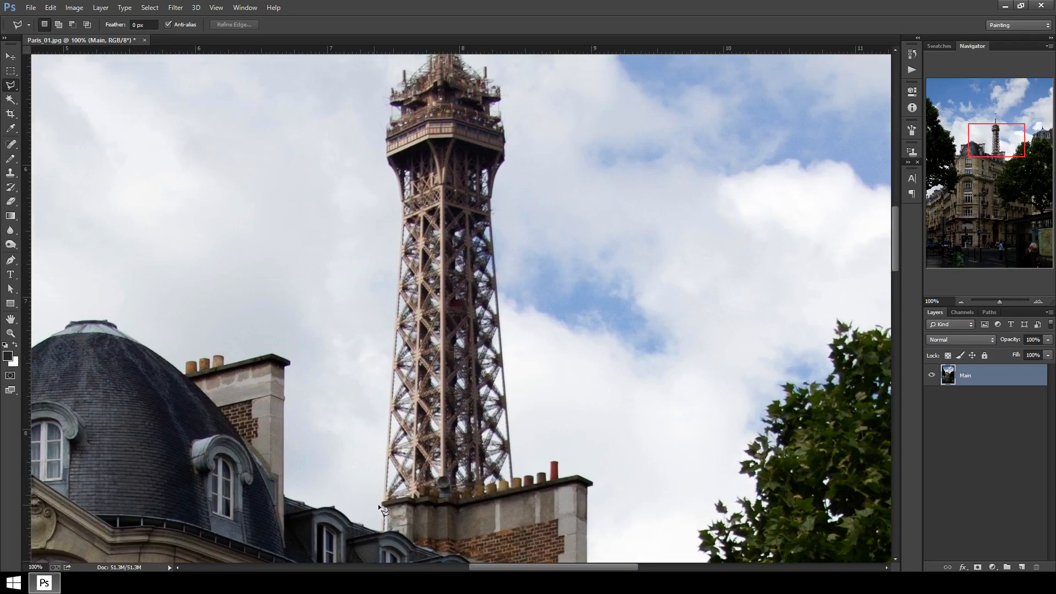
Outline the tower loosely from its base up the left side, over the spire and down the right side.
left_click(373, 507)
left_click(386, 200)
left_click(361, 122)
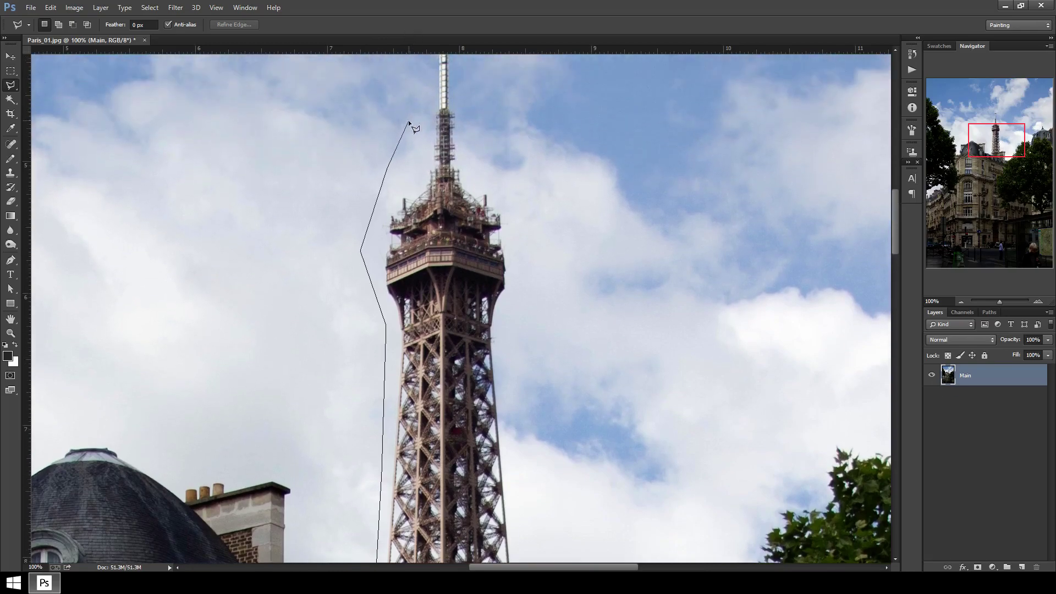
left_click(408, 115)
left_click(411, 103)
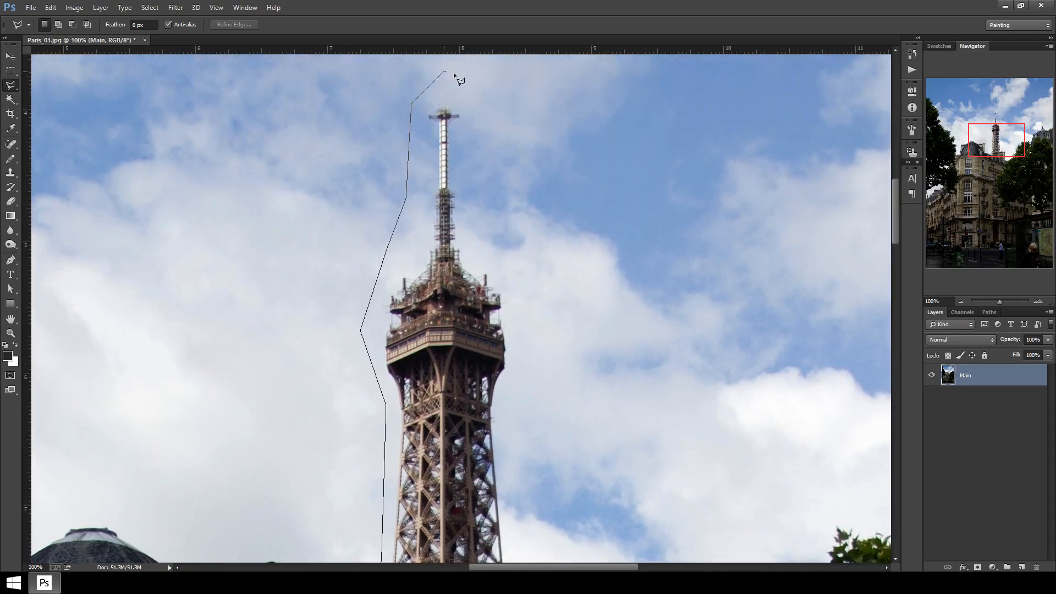
left_click(487, 142)
left_click(526, 292)
left_click(529, 369)
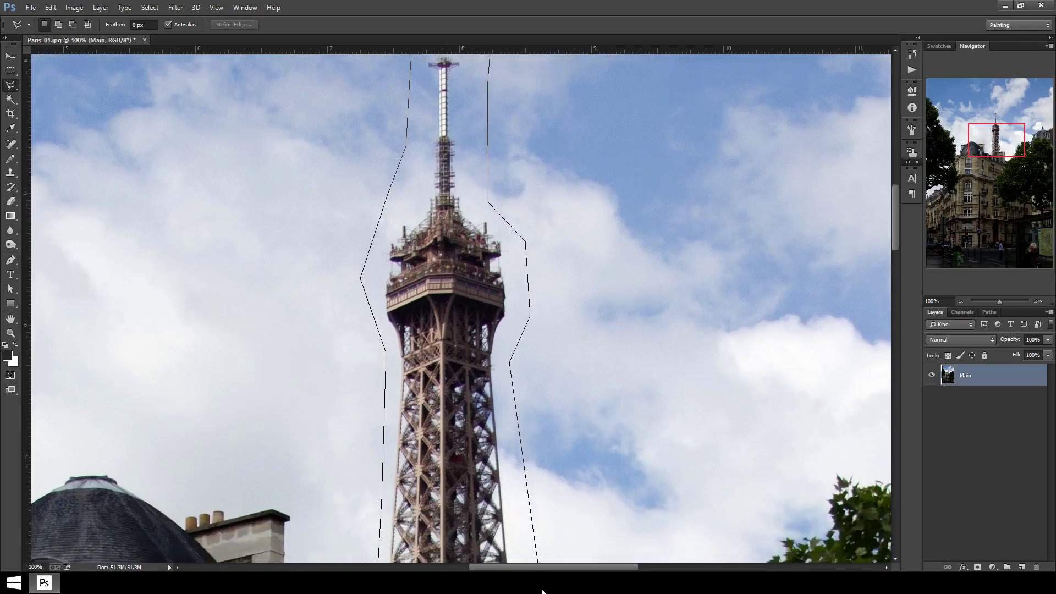
Carry the outline out into the clouds, back above the chimney, and close the selection.
left_click_drag(531, 523, 558, 318)
left_click(535, 399)
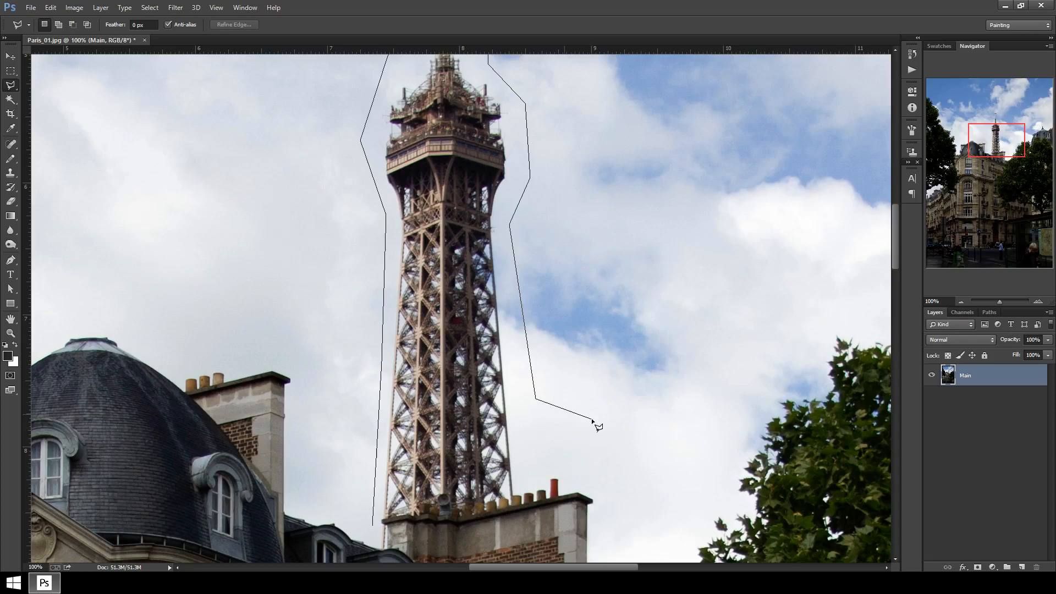
left_click(595, 422)
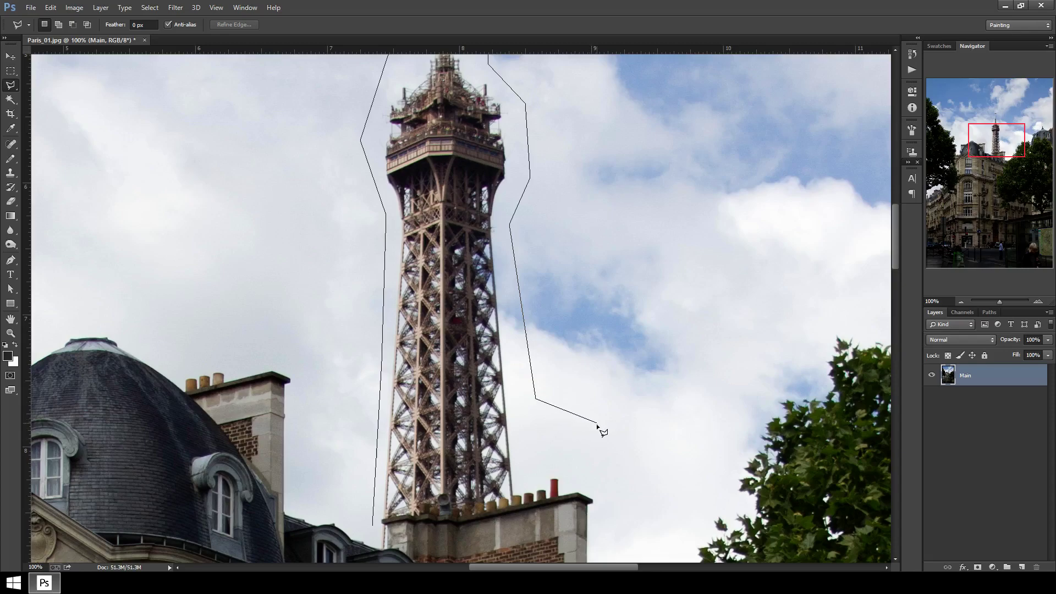
left_click(662, 460)
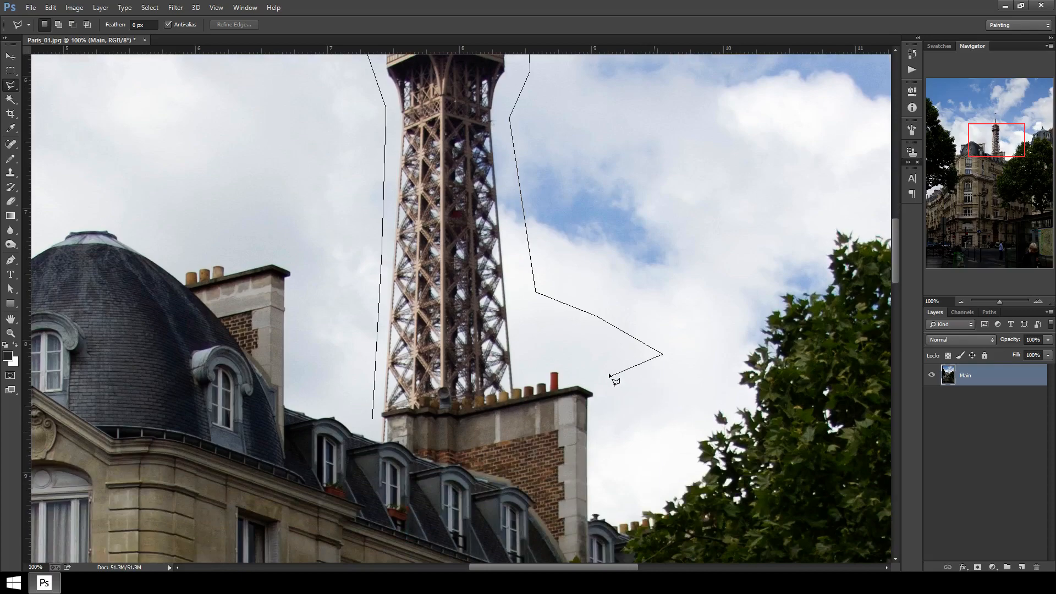
left_click(591, 363)
left_click(545, 328)
left_click(529, 347)
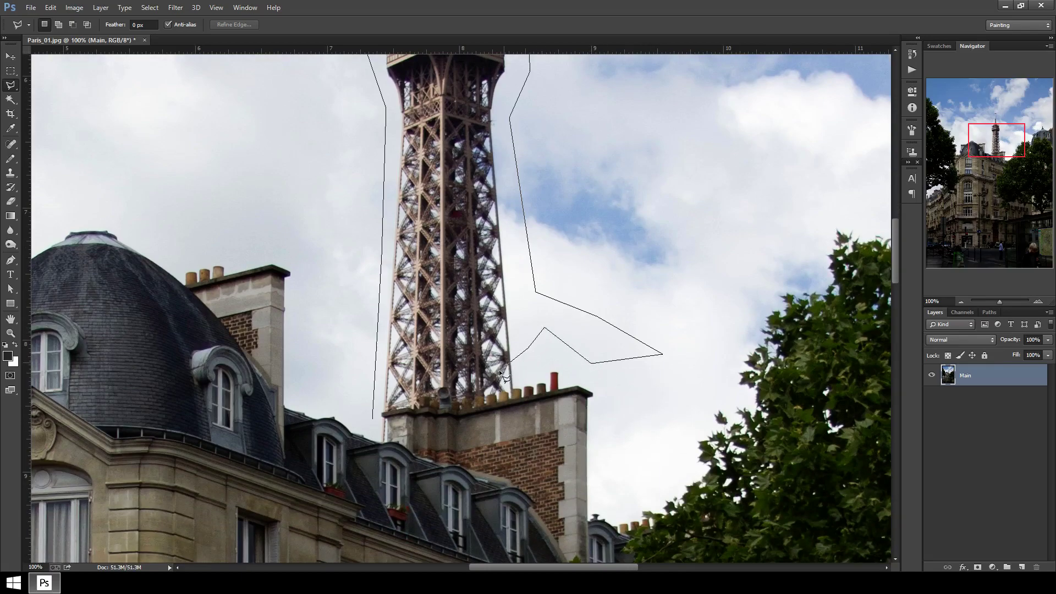
left_click(426, 360)
left_click(379, 356)
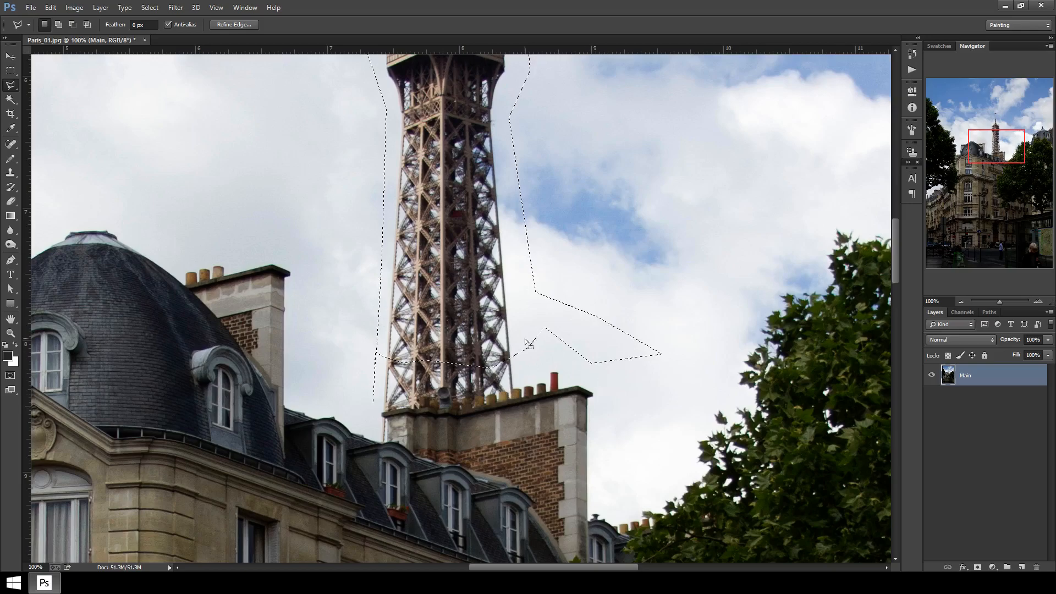
Fill the selected tower area using Edit > Fill with Content-Aware as the source.
key("ctrl+minus")
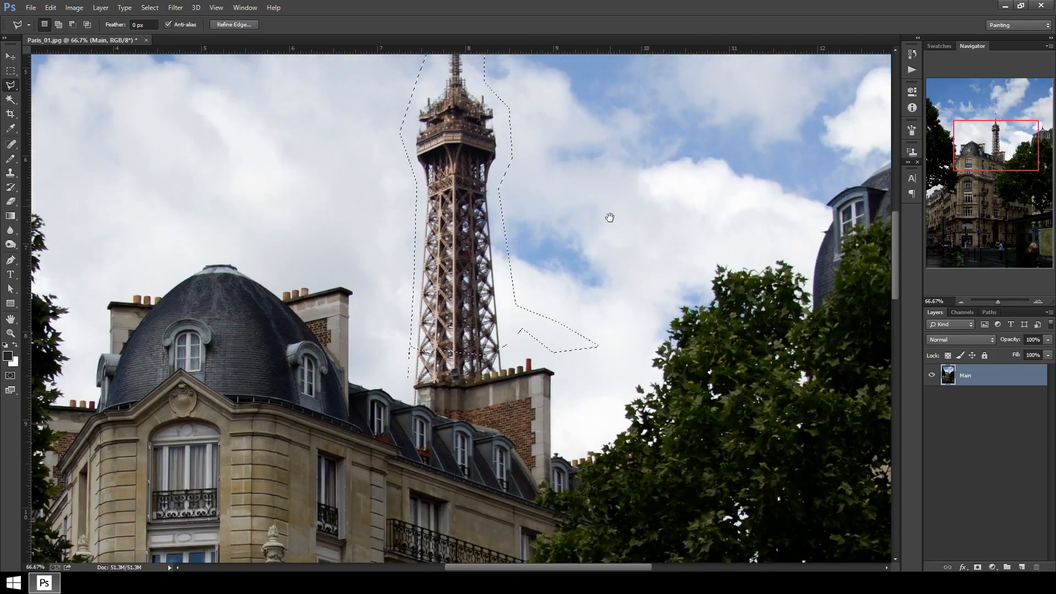
mouse_move(601, 270)
left_mouse_down()
mouse_move(588, 337)
mouse_move(577, 322)
left_mouse_up()
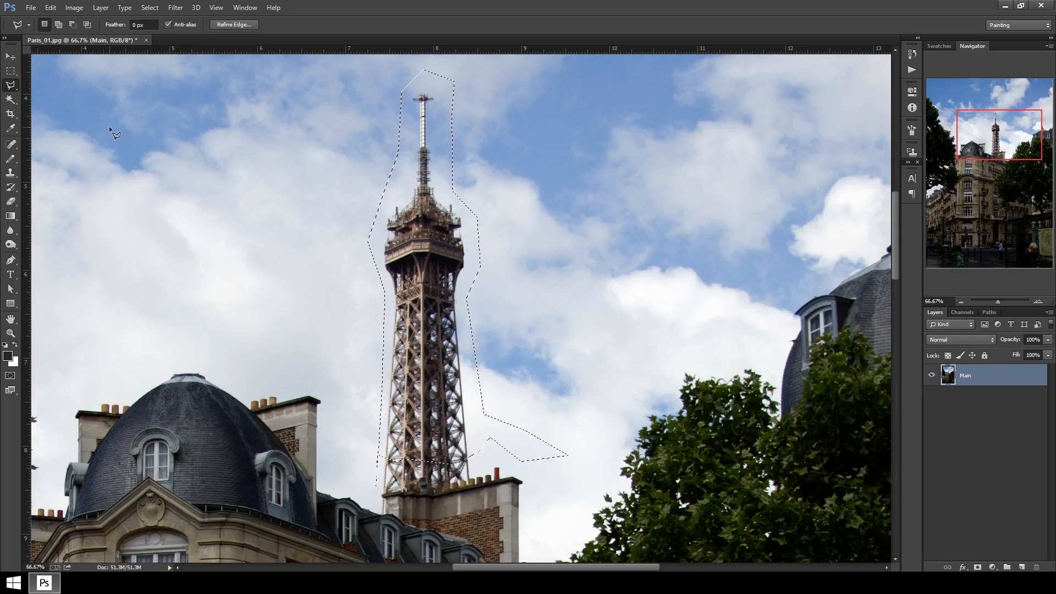
left_click(51, 8)
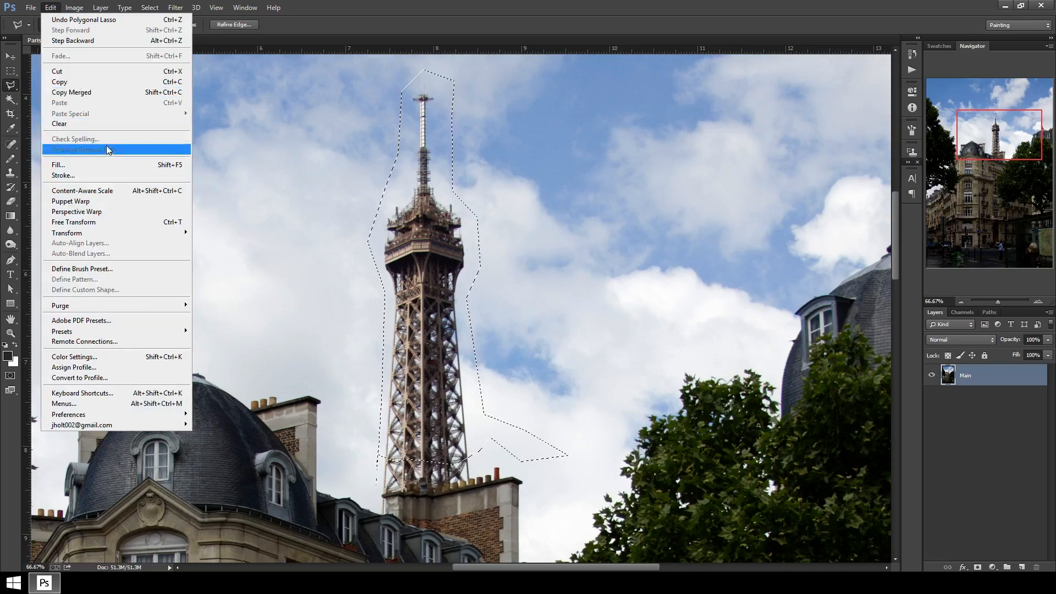
left_click(95, 165)
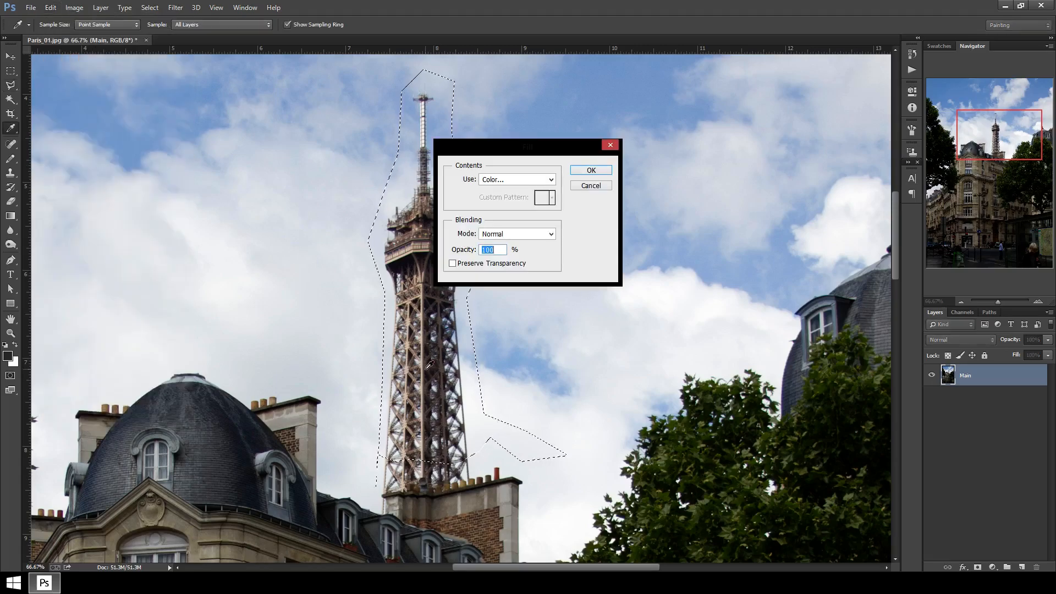
left_click(549, 179)
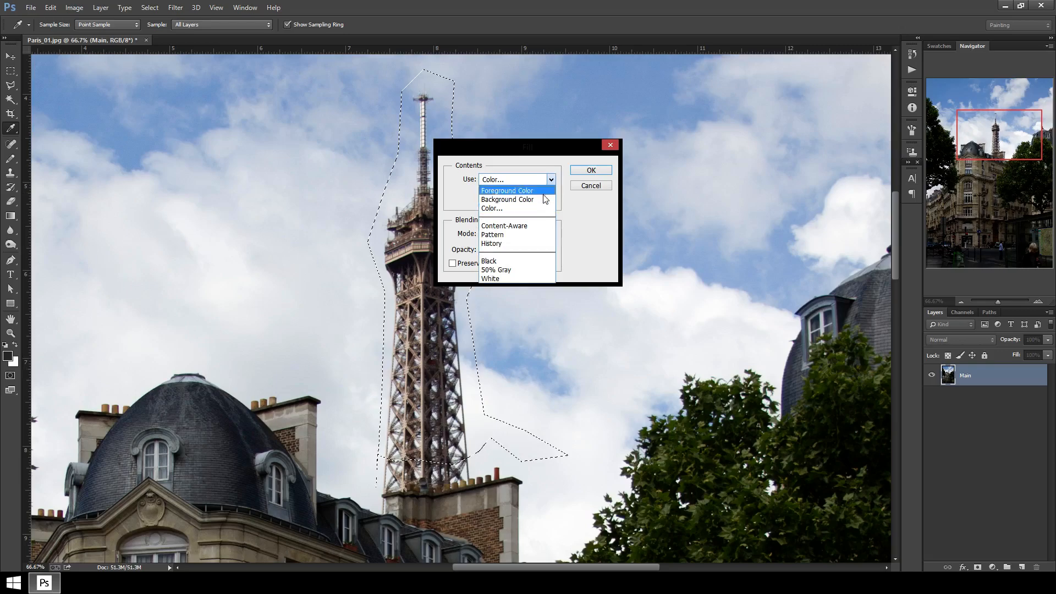
left_click(535, 228)
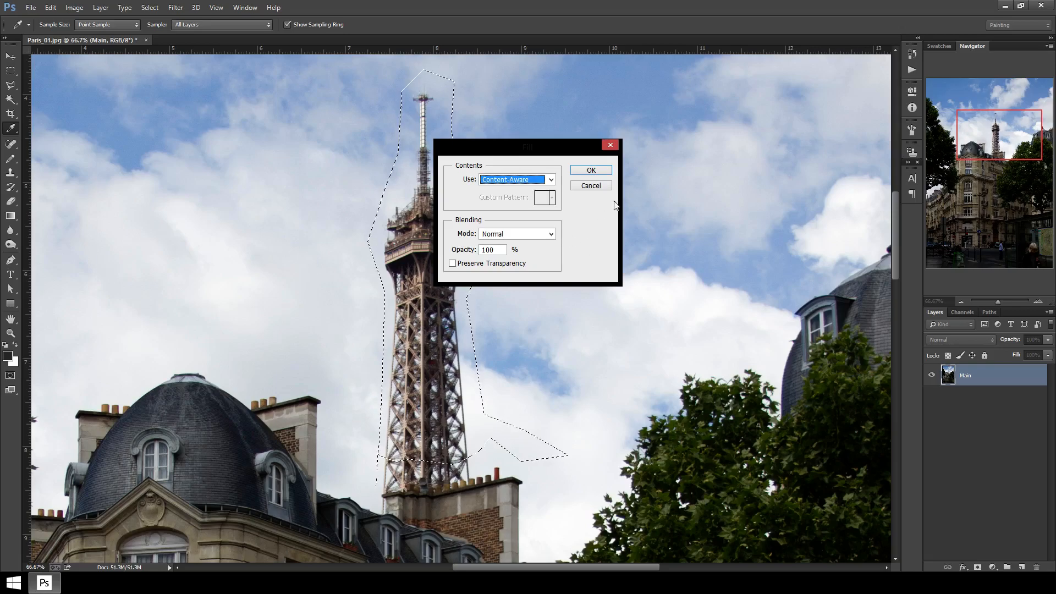
left_click(590, 171)
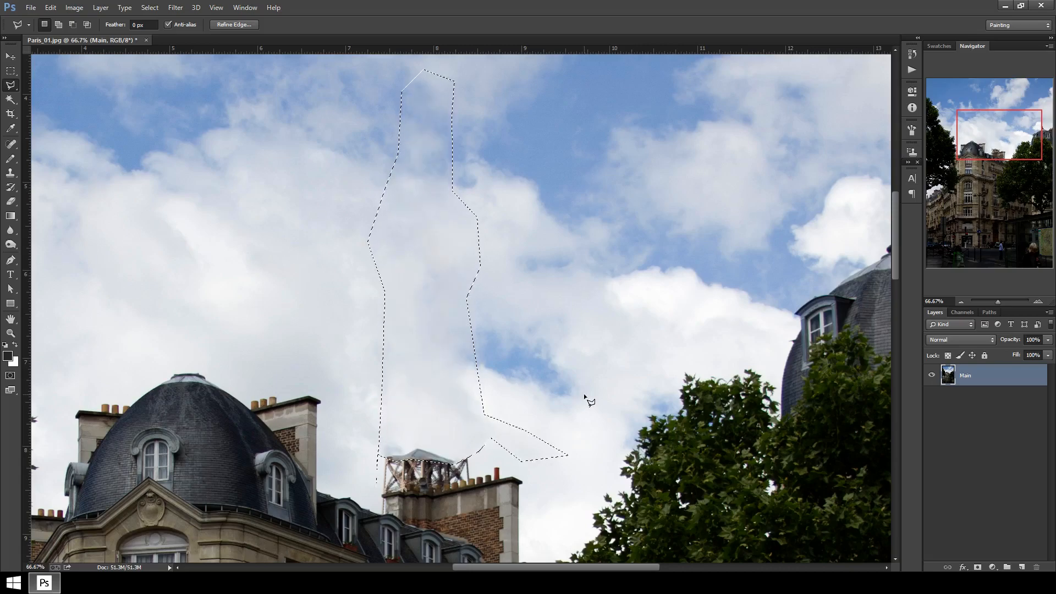
Deselect with Ctrl+D and zoom in close on the remnants above the chimney.
mouse_move(533, 277)
left_mouse_down()
mouse_move(528, 380)
mouse_move(542, 375)
mouse_move(544, 344)
mouse_move(594, 295)
mouse_move(655, 336)
mouse_move(574, 447)
mouse_move(534, 387)
mouse_move(559, 386)
left_mouse_up()
key("ctrl+d")
mouse_move(550, 308)
left_mouse_down()
mouse_move(533, 453)
mouse_move(568, 311)
mouse_move(583, 396)
mouse_move(585, 354)
left_mouse_up()
key("ctrl+plus")
key("ctrl+plus")
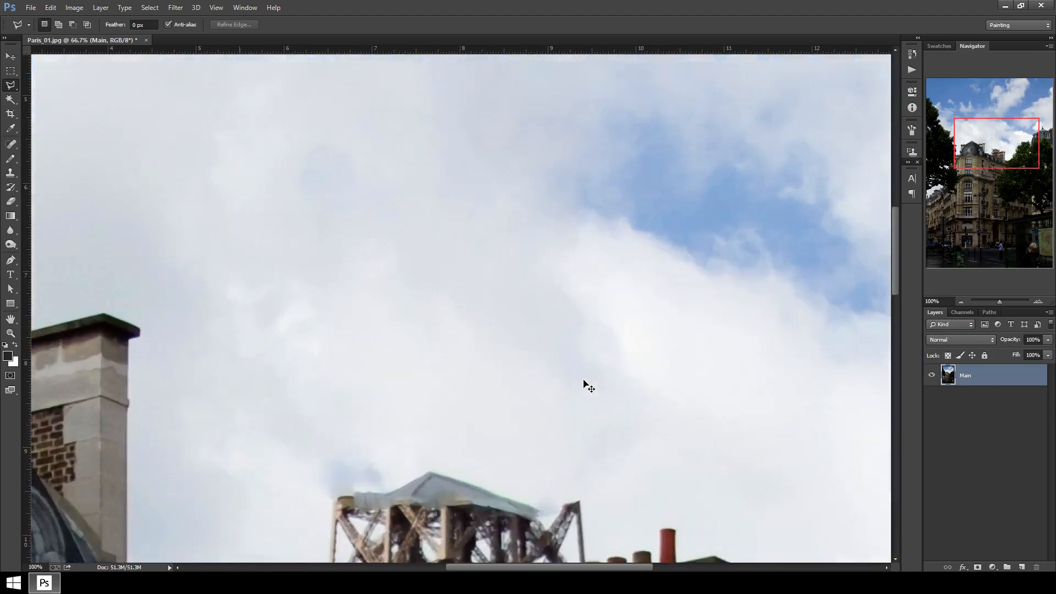
key("ctrl+plus")
left_click_drag(662, 421, 571, 337)
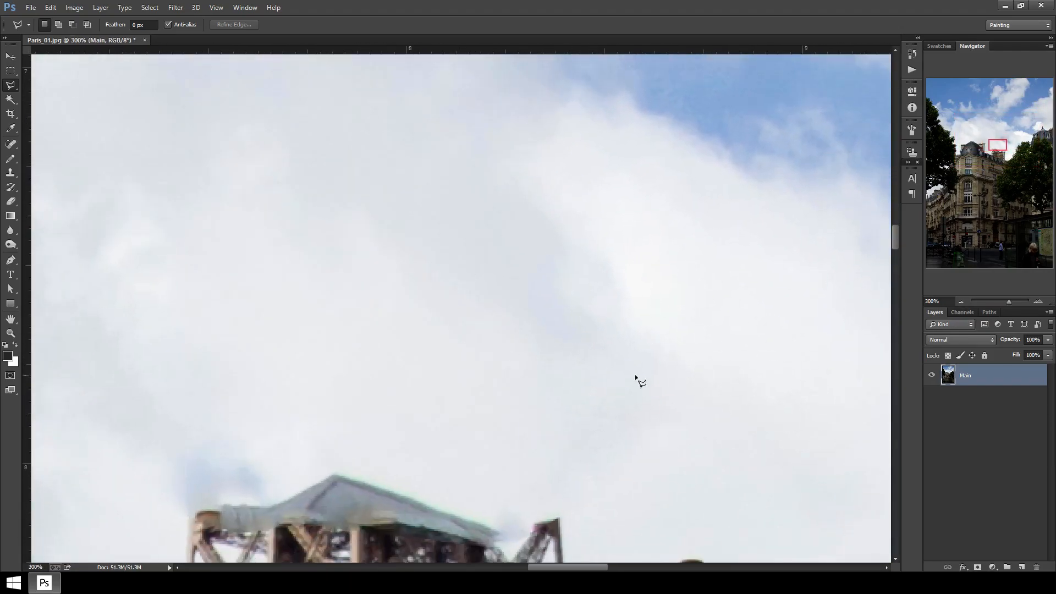
Pan across the filled sky and bring the chimney with its lattice remnant back into view.
left_click_drag(358, 377, 519, 401)
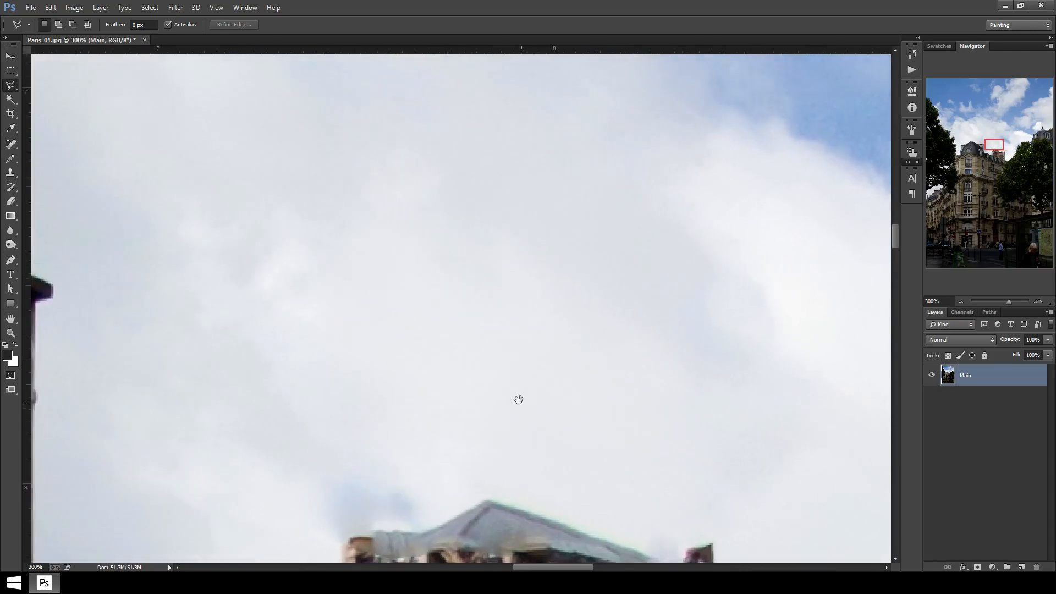
left_click_drag(560, 158, 457, 457)
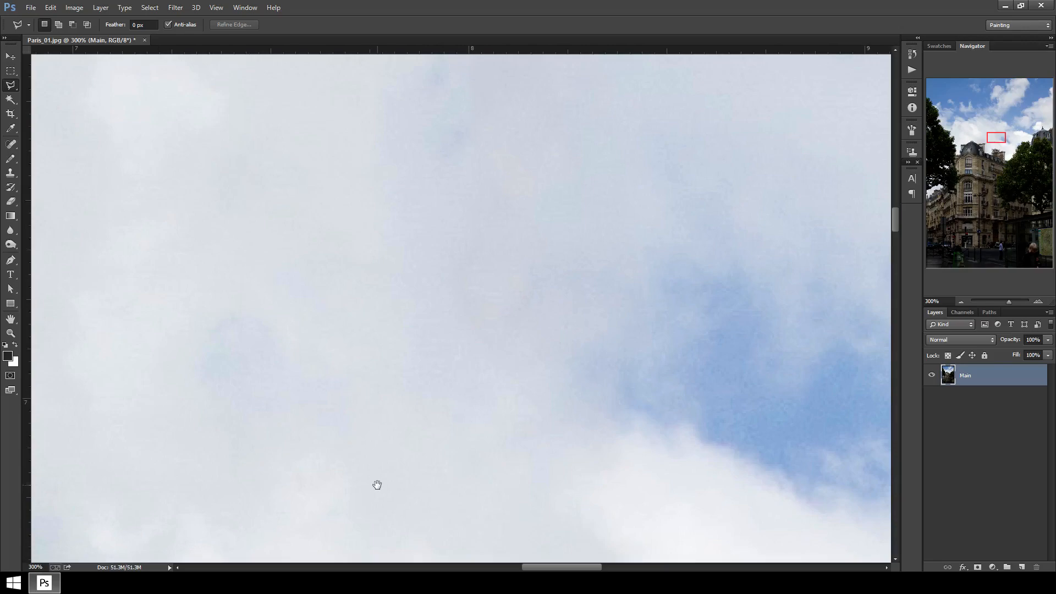
left_click_drag(377, 483, 420, 153)
left_click_drag(545, 272, 451, 347)
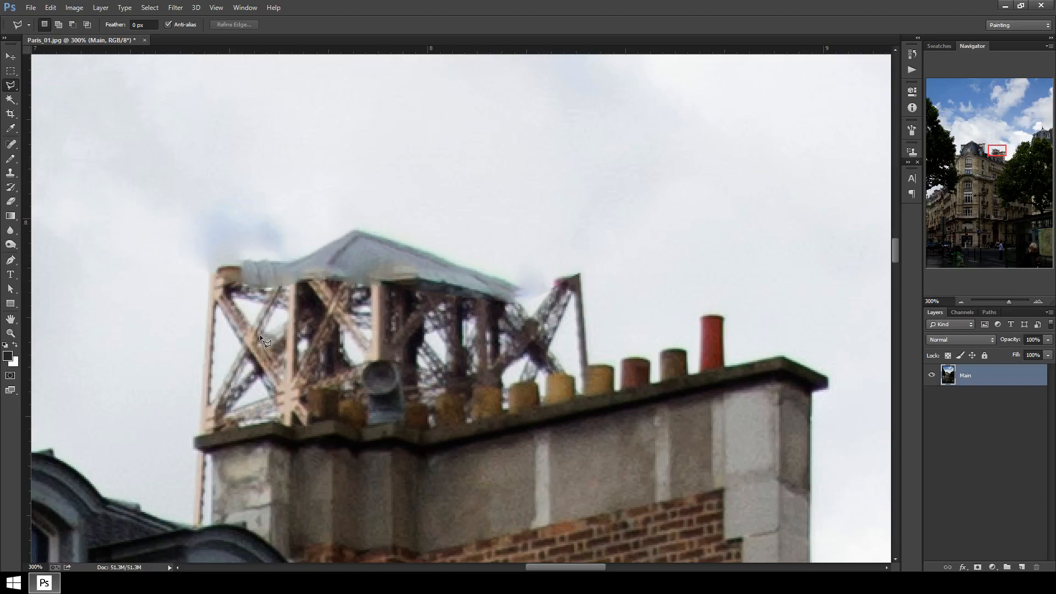
key("ctrl+minus")
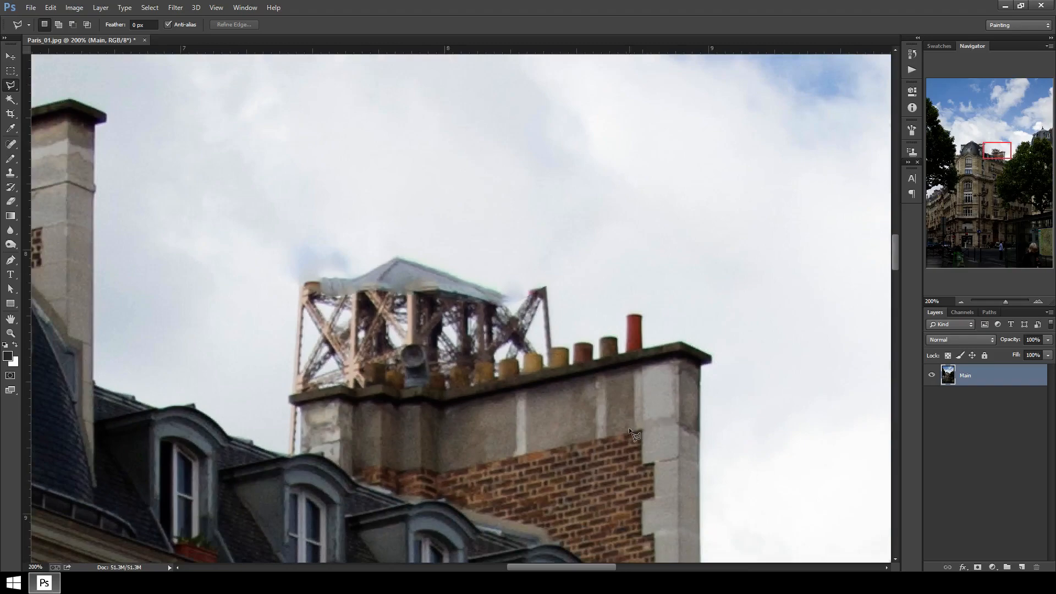
mouse_move(558, 498)
left_mouse_down()
mouse_move(550, 319)
mouse_move(667, 336)
mouse_move(637, 554)
mouse_move(592, 269)
mouse_move(606, 393)
left_mouse_up()
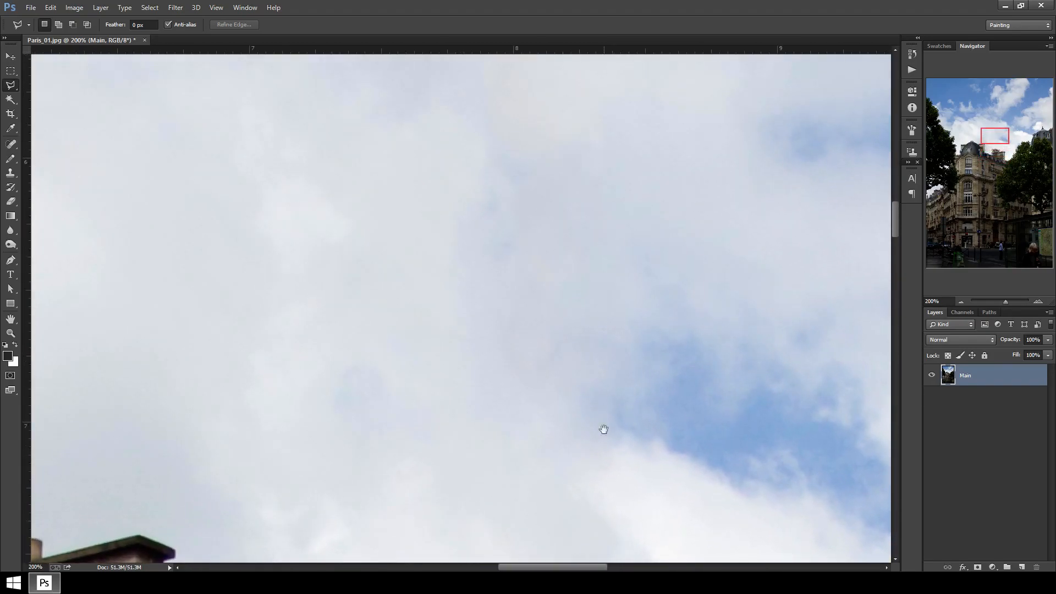
left_click_drag(600, 436, 578, 205)
mouse_move(602, 528)
left_mouse_down()
mouse_move(602, 331)
mouse_move(484, 229)
mouse_move(464, 310)
mouse_move(475, 304)
left_mouse_up()
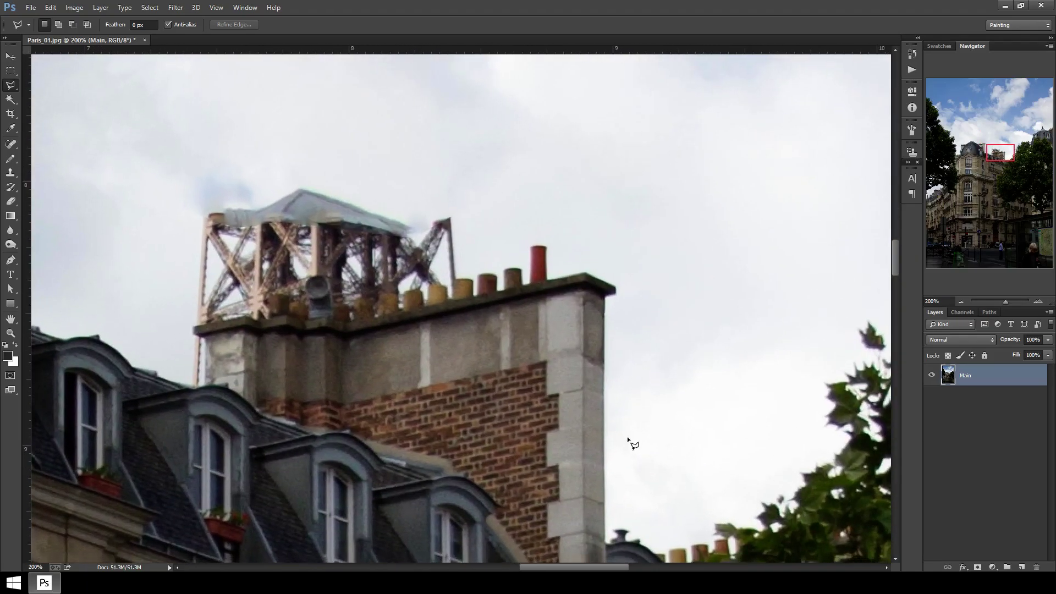
Trace lasso points up the chimney's right corner, along its top edge and down its left side onto the roof.
left_click(606, 559)
left_click(615, 288)
left_click(585, 272)
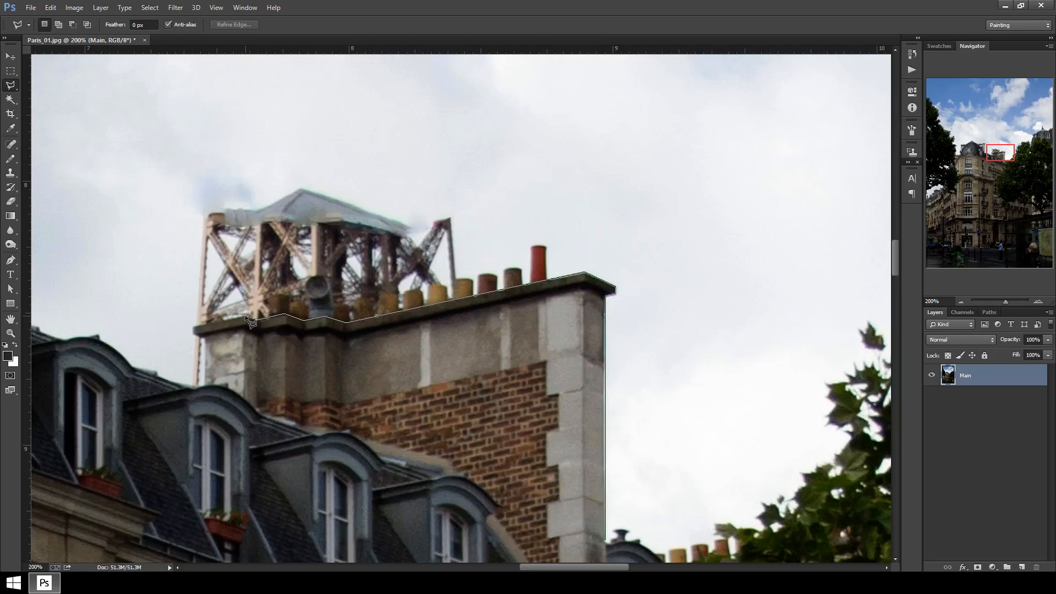
left_click(193, 328)
left_click(205, 337)
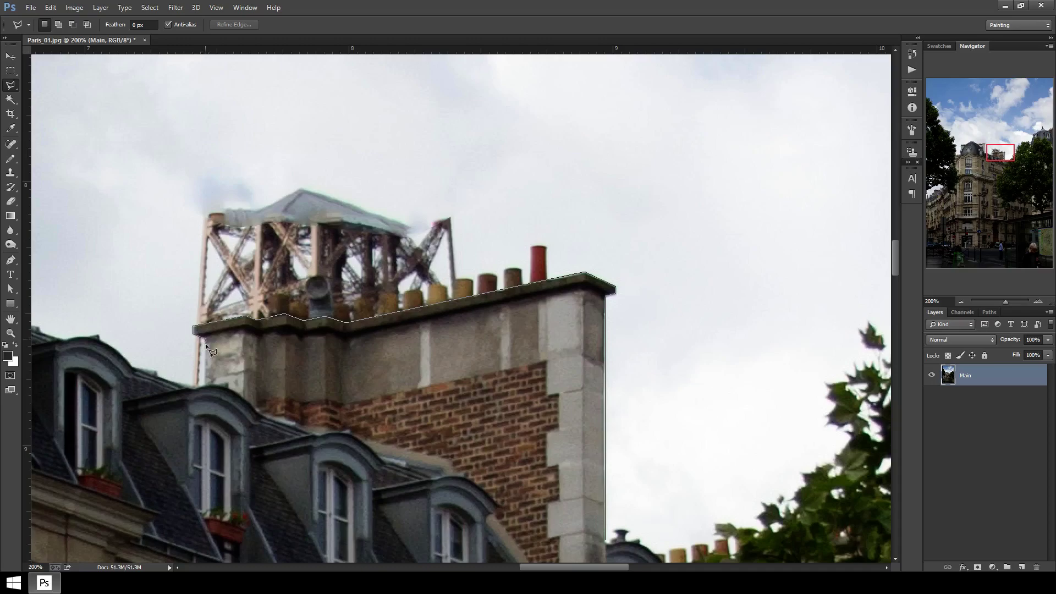
left_click(205, 385)
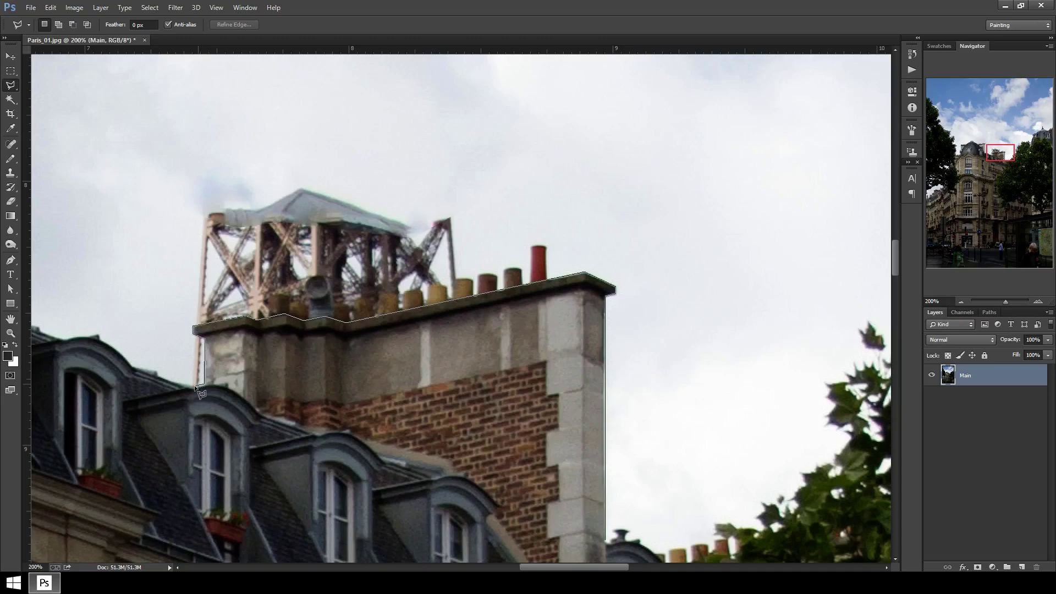
left_click(158, 376)
scroll(67, 251, "down", 2)
scroll(71, 248, "up", 1)
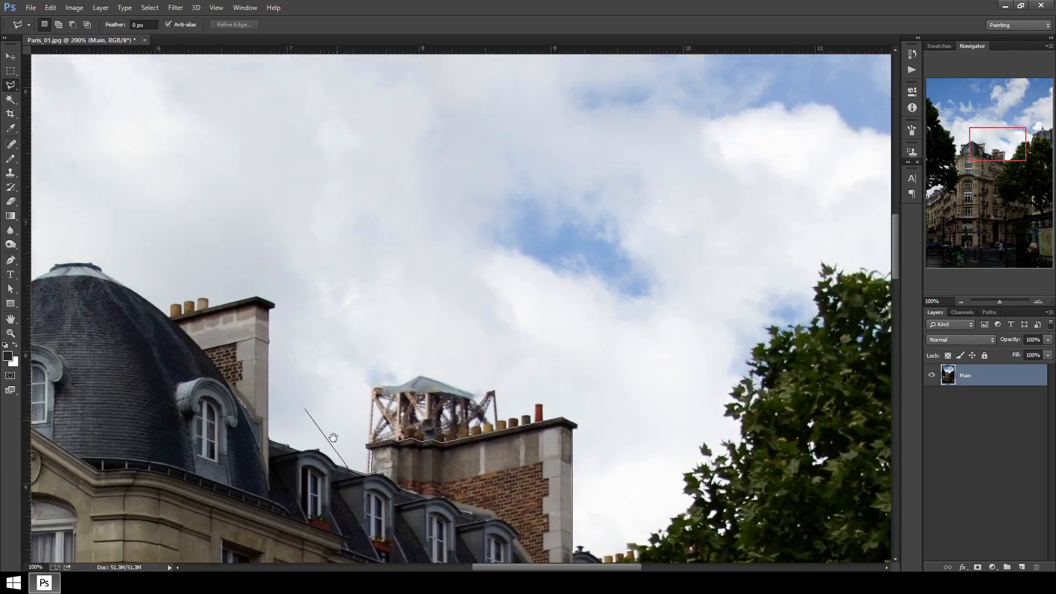
Continue the outline left of the tower and up across the upper sky to the top right.
left_click_drag(332, 439, 312, 393)
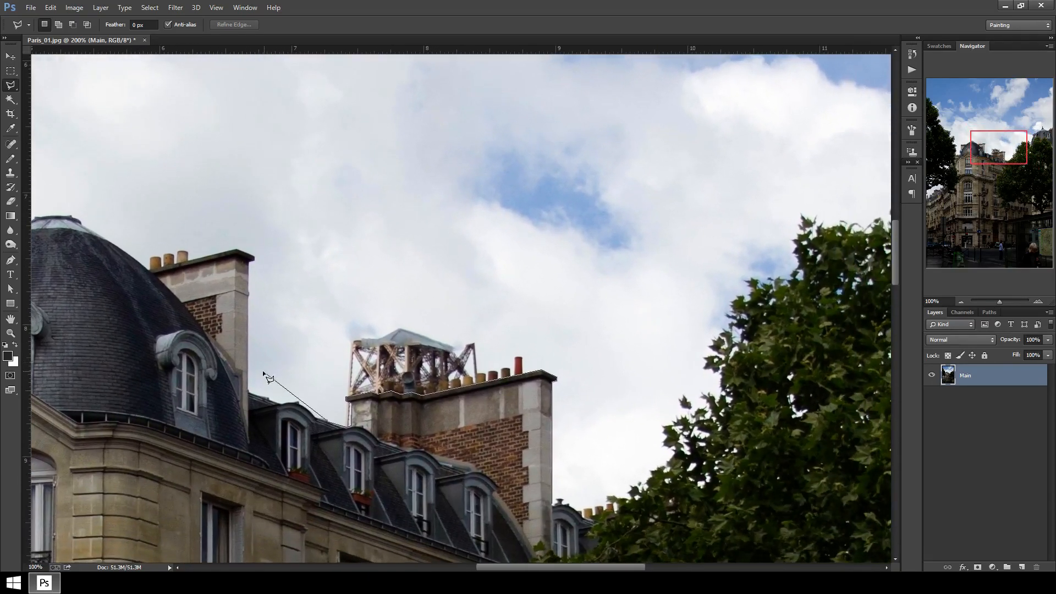
left_click(265, 371)
left_click(173, 188)
left_click(180, 92)
left_click(331, 63)
left_click(563, 70)
left_click(663, 128)
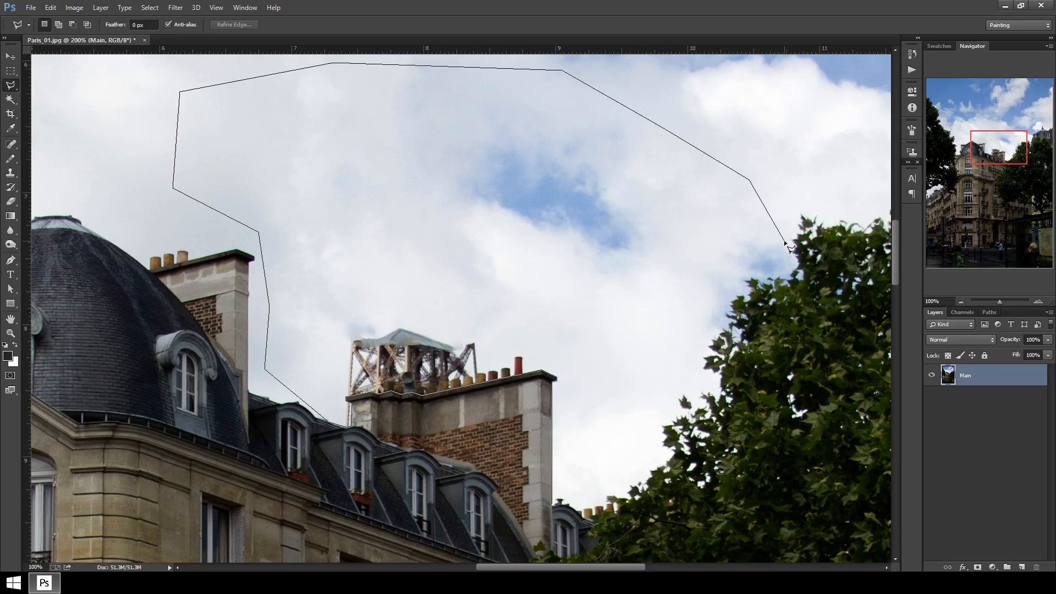
Bring the outline down along the tree's edge and the rooftop, closing it into a selection.
left_click(739, 270)
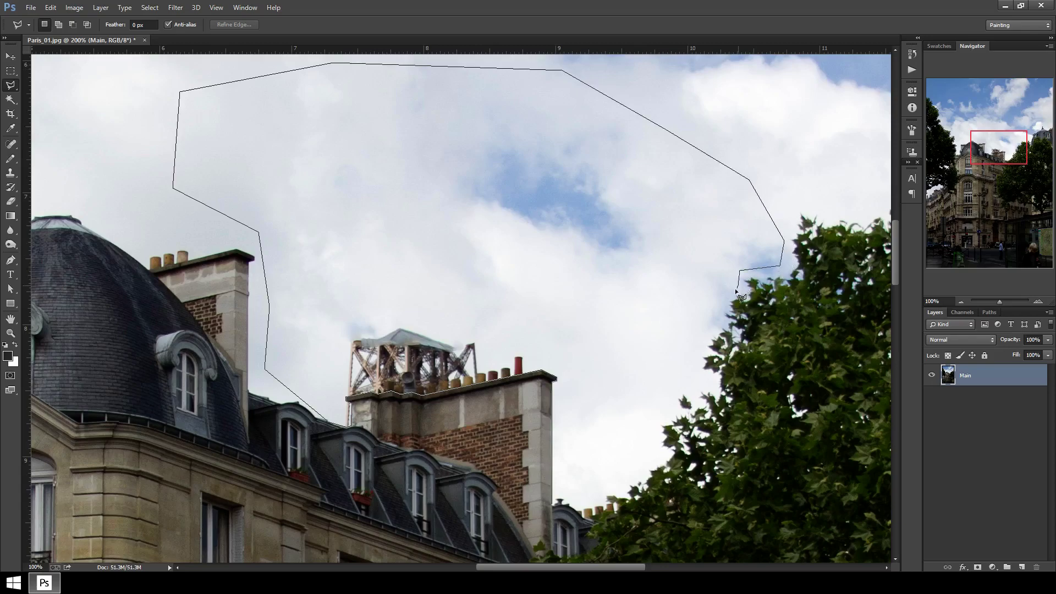
left_click(684, 360)
left_click(698, 382)
left_click(669, 406)
left_click(658, 447)
left_click(634, 463)
left_click(579, 488)
double_click(560, 504)
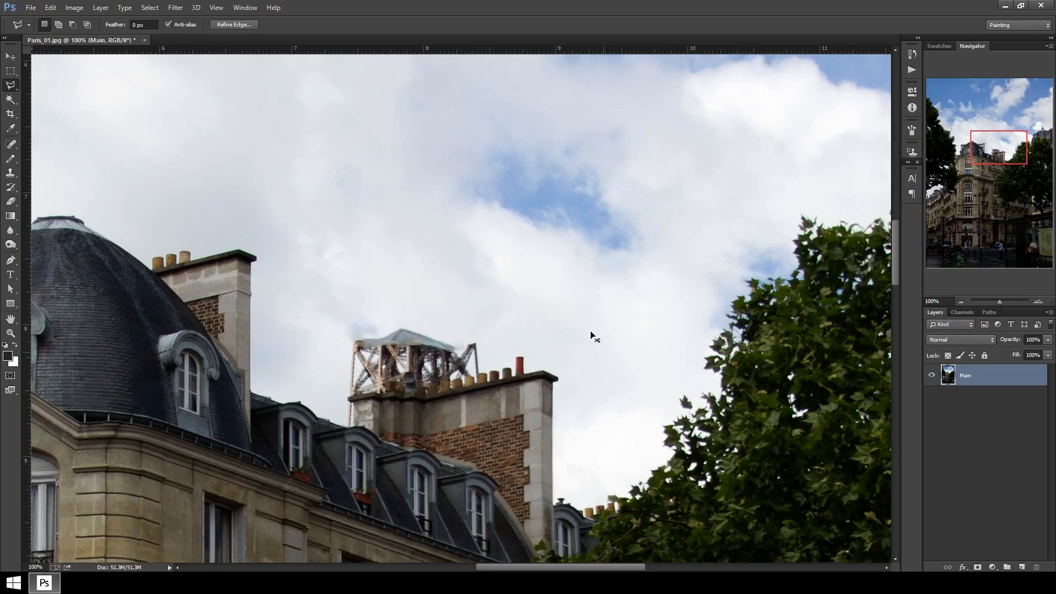
Zoom out to show the whole sky selection and pick the Clone Stamp Tool.
key("ctrl+minus")
left_click_drag(619, 309, 598, 360)
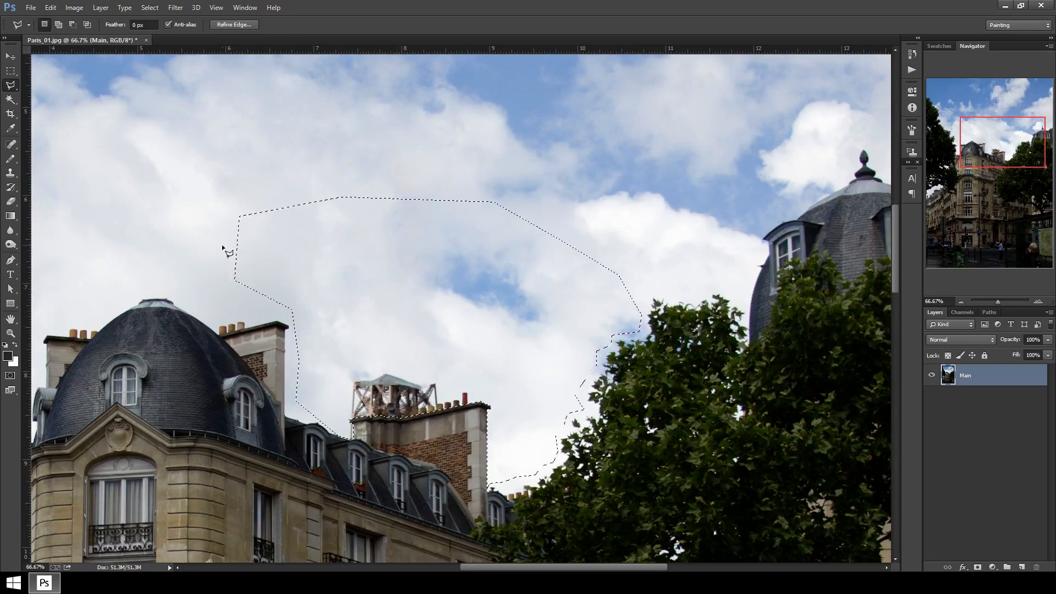
left_click(9, 174)
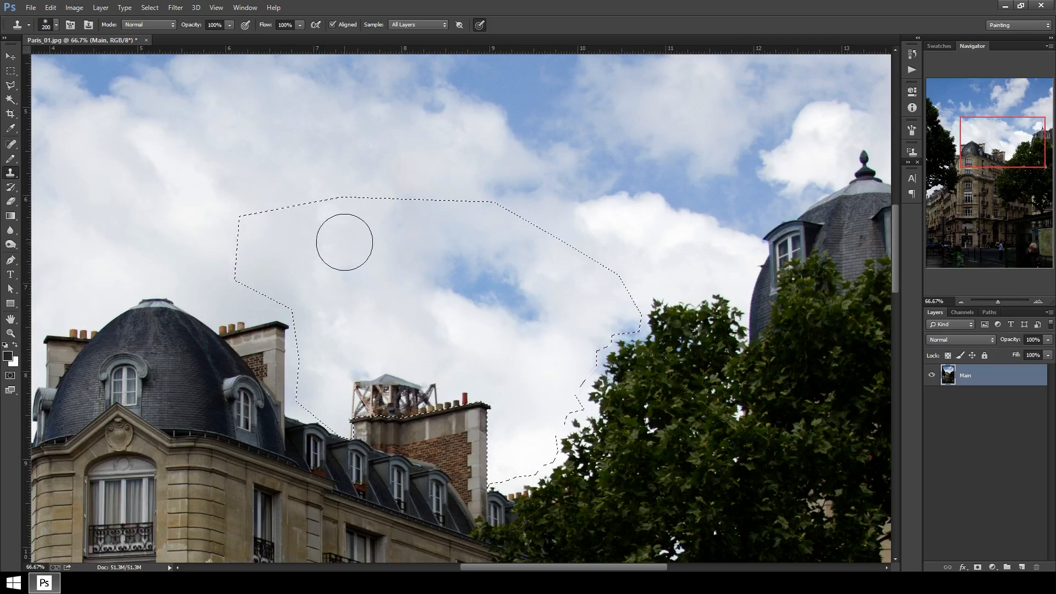
Alt-sample cloud as the clone source and paint it over the remnant, undoing one bad stroke and repainting.
key("alt")
left_click(352, 249, "alt")
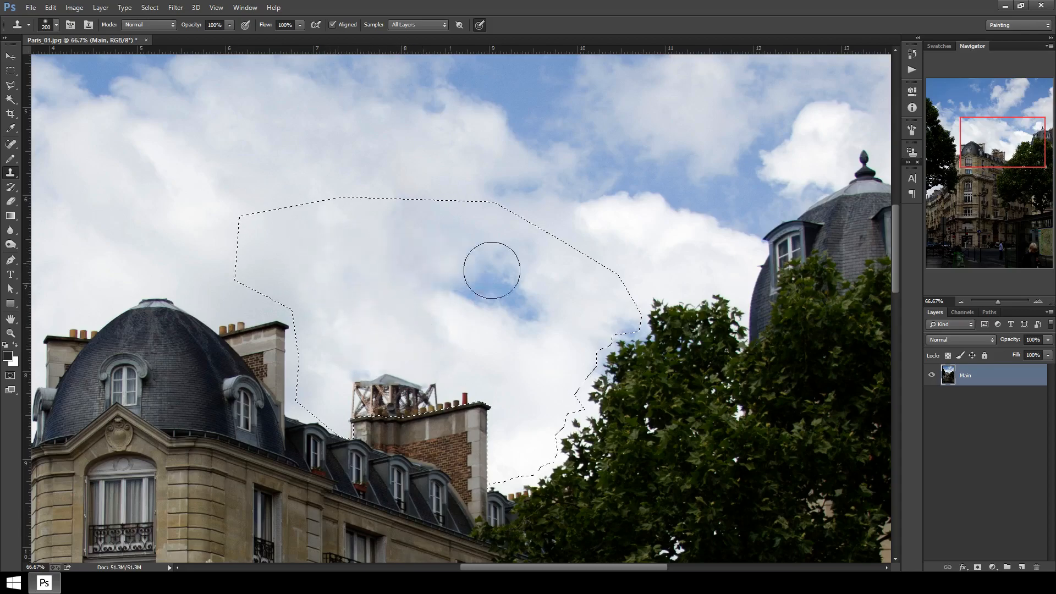
left_click_drag(516, 274, 358, 253)
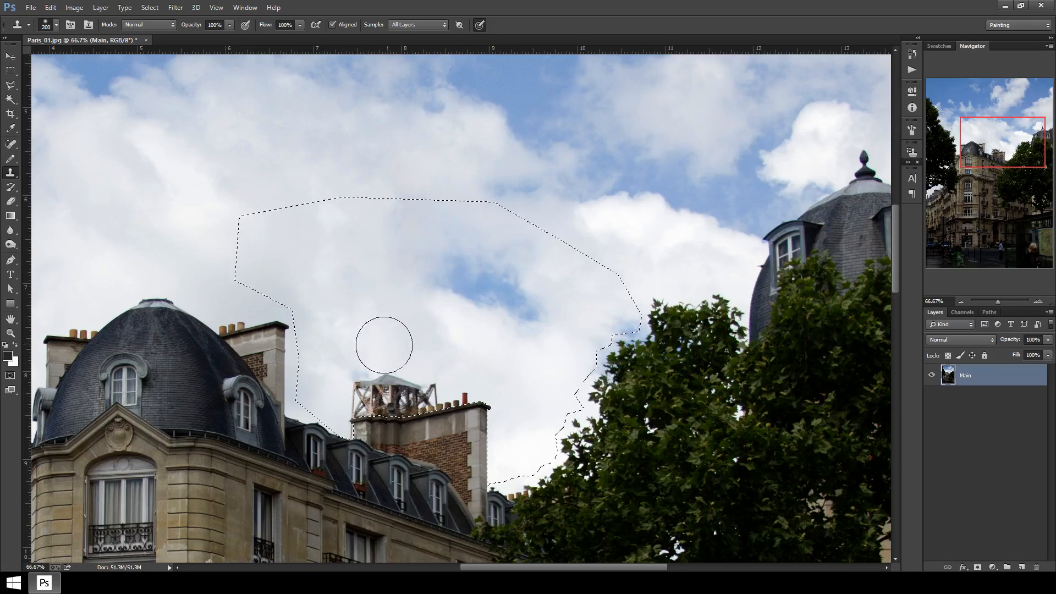
mouse_move(337, 278)
left_mouse_down()
mouse_move(353, 384)
mouse_move(362, 393)
mouse_move(424, 377)
mouse_move(377, 378)
mouse_move(352, 394)
mouse_move(401, 377)
mouse_move(355, 380)
mouse_move(433, 382)
left_mouse_up()
key("ctrl+alt+z")
key("ctrl+alt+z")
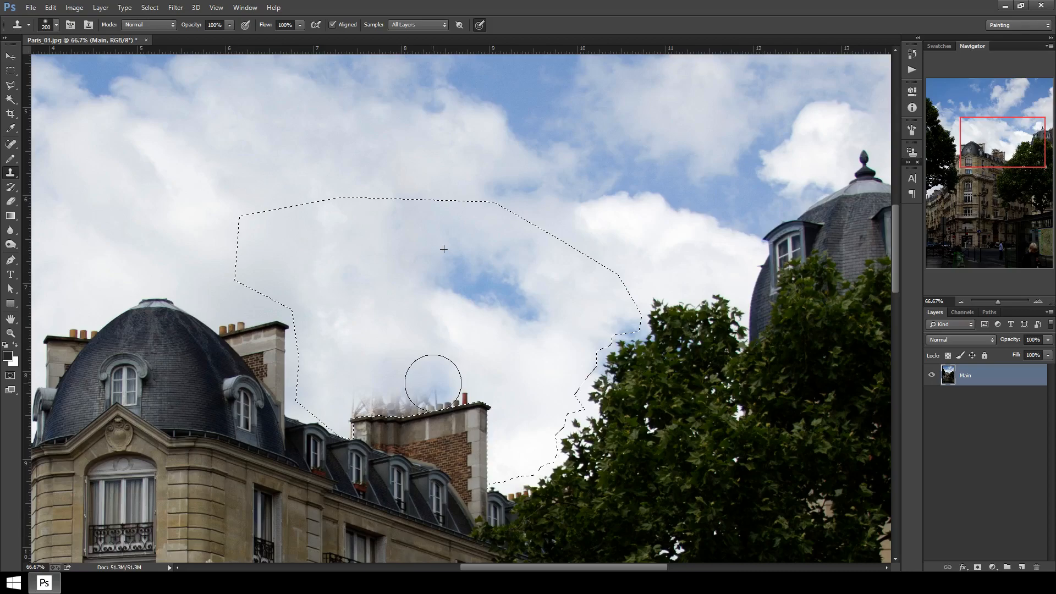
mouse_move(434, 381)
left_mouse_down()
mouse_move(469, 385)
mouse_move(426, 411)
mouse_move(347, 403)
mouse_move(431, 372)
mouse_move(449, 382)
mouse_move(359, 388)
mouse_move(346, 401)
mouse_move(321, 356)
left_mouse_up()
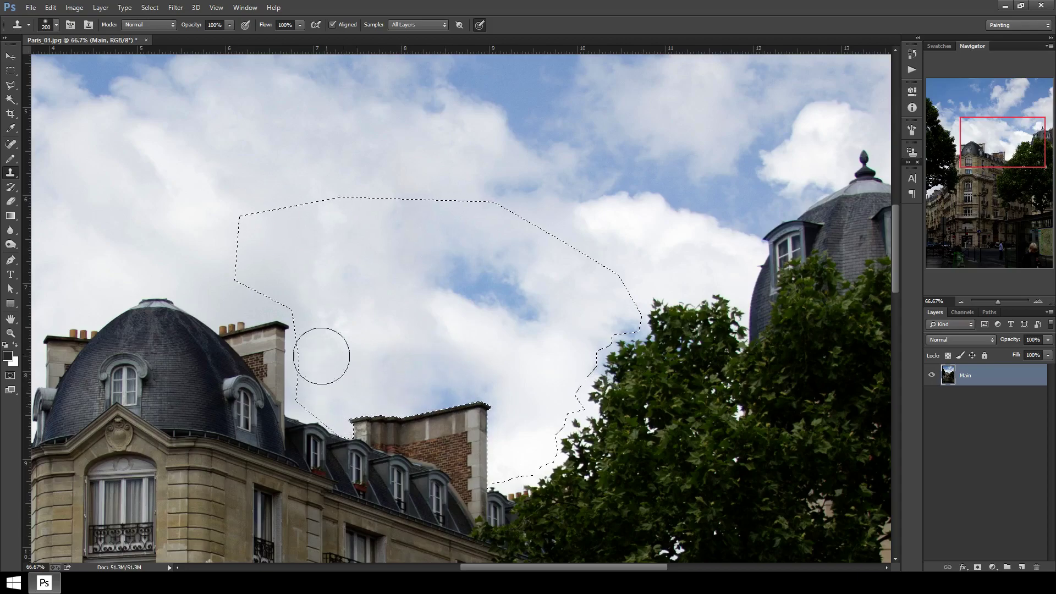
With the Move Tool active, deselect, fit the whole photo, then zoom back in on the sky.
left_click(10, 59)
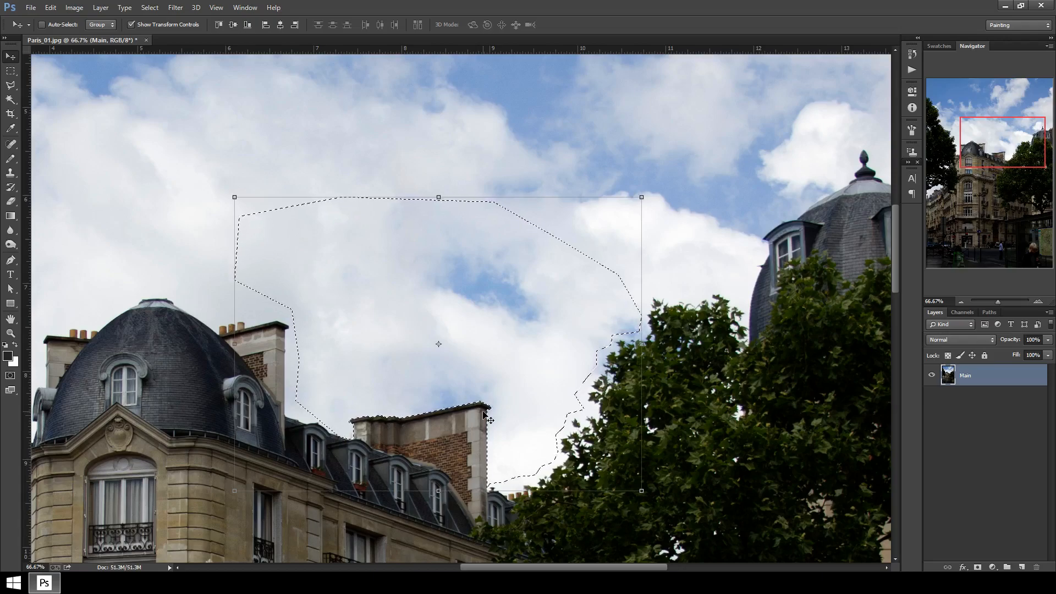
key("ctrl+d")
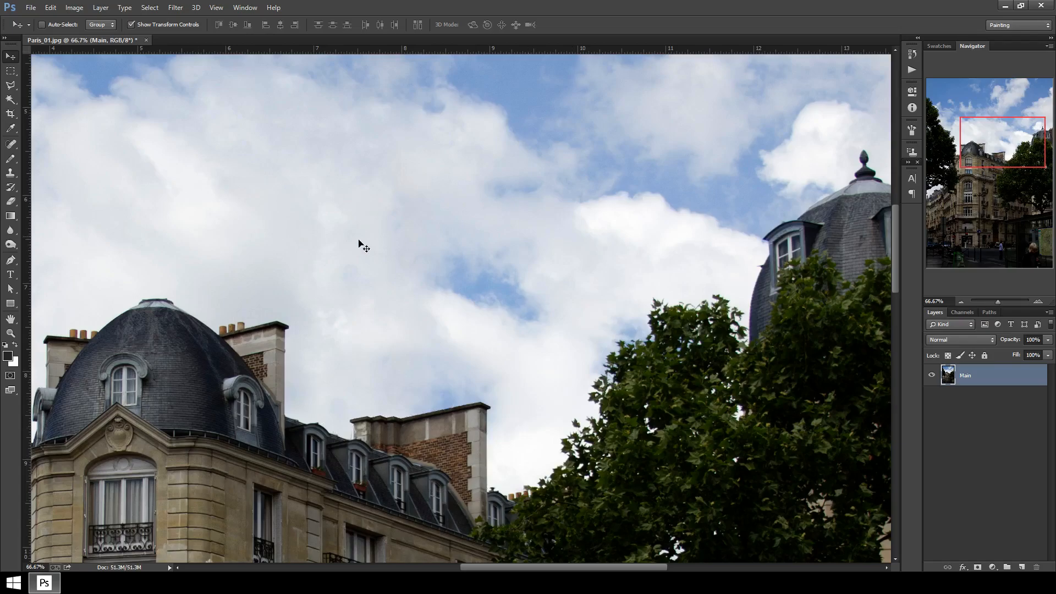
key("ctrl+0")
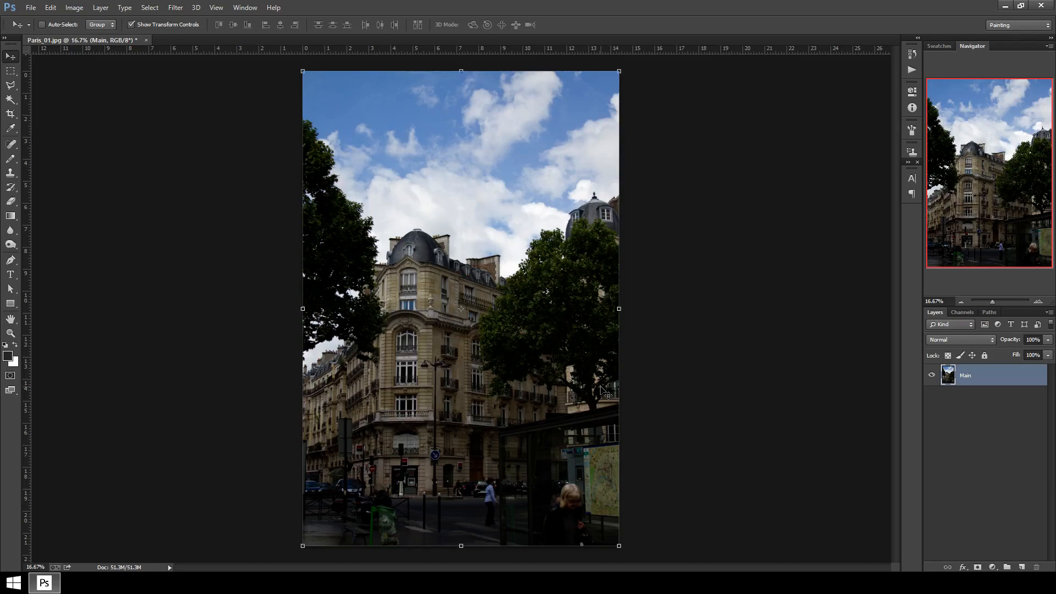
key("ctrl+plus")
key("ctrl+plus")
key("ctrl+plus")
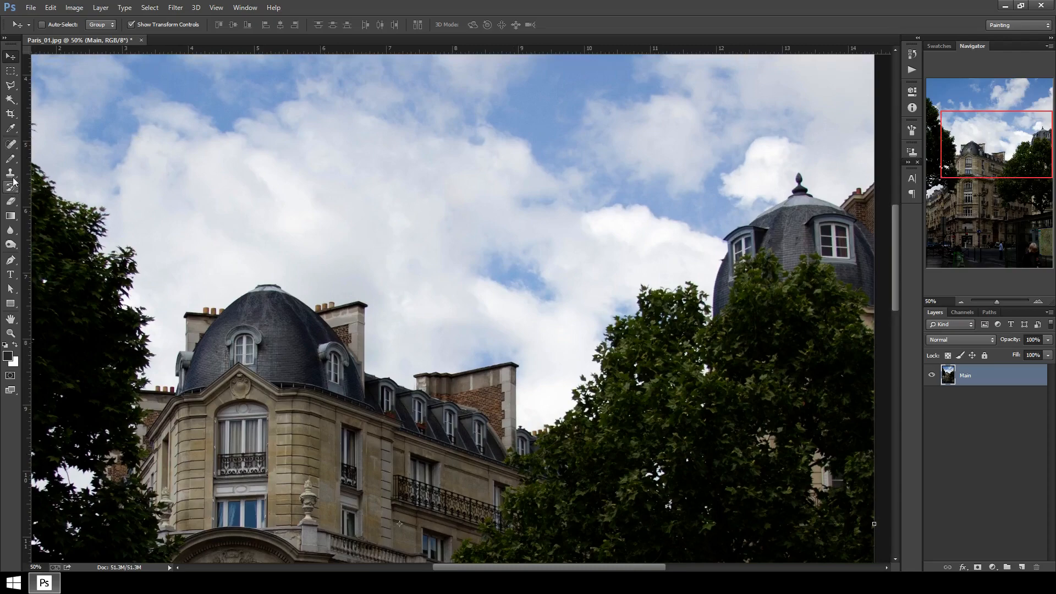
Clone sky over the dome-shaped smudge, undo the stroke that stamped tree texture, and return to the Move Tool.
left_click(11, 172)
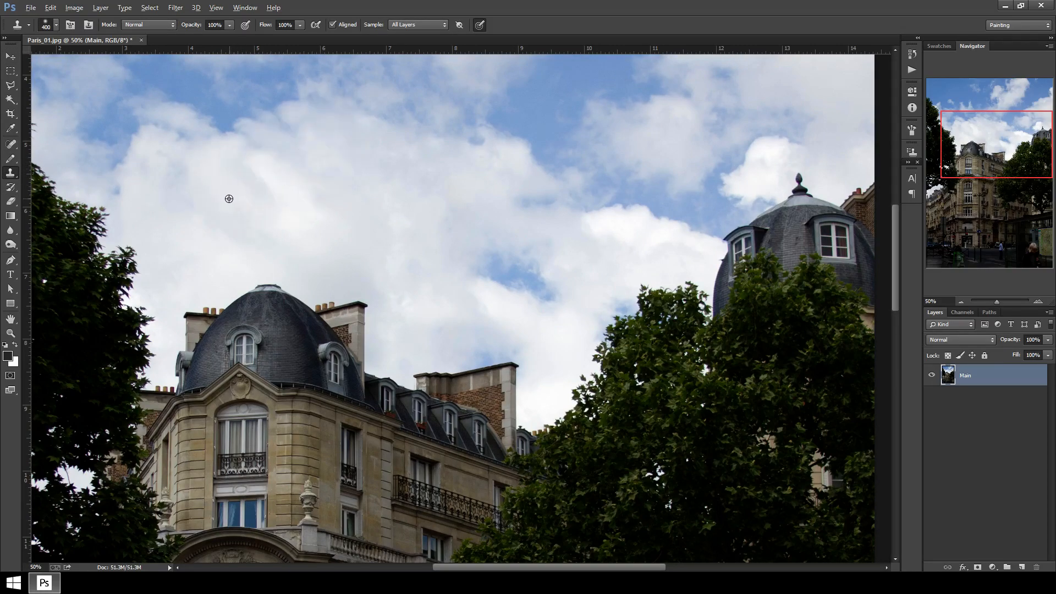
left_click(233, 200, "alt")
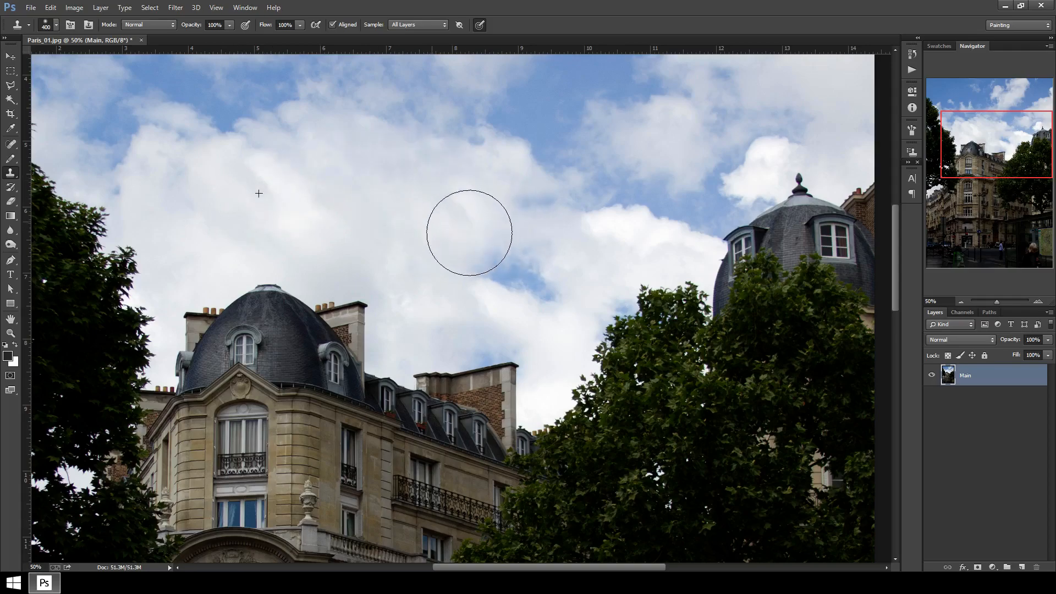
left_click_drag(467, 233, 422, 251)
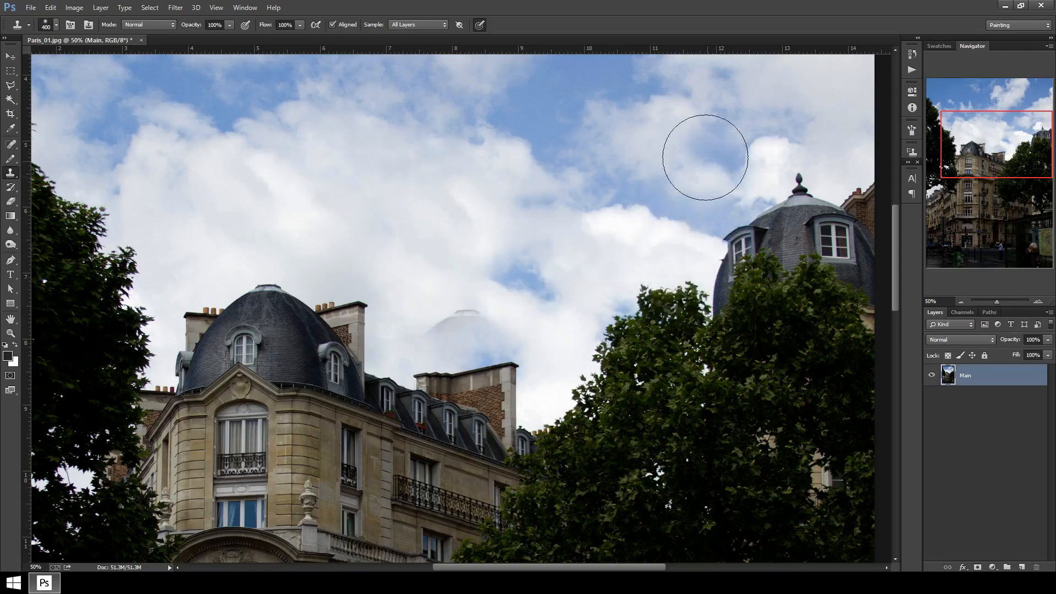
left_click_drag(288, 273, 256, 289)
key("ctrl+z")
left_click(11, 56)
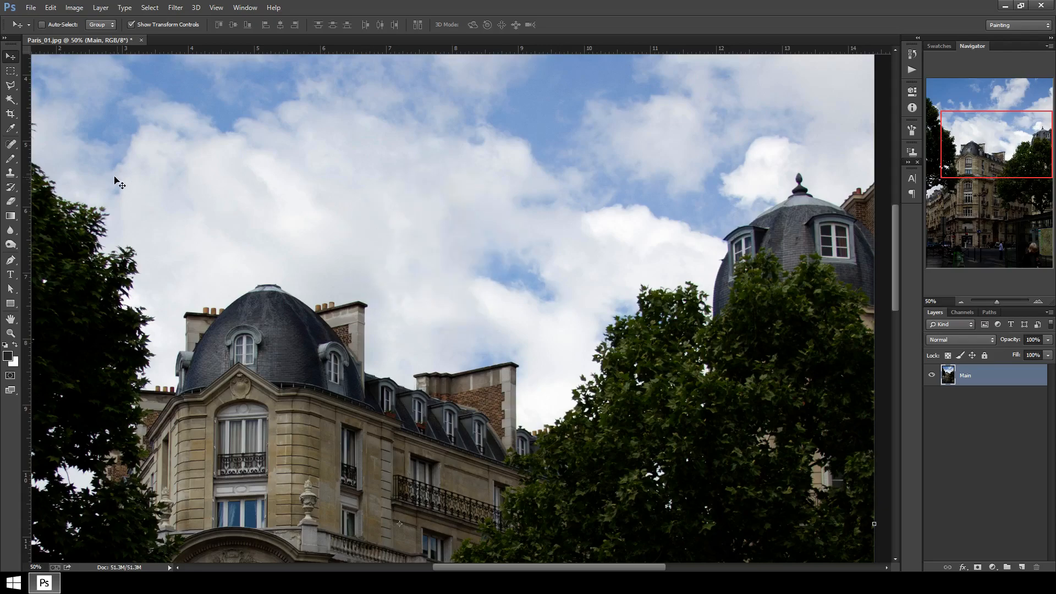
Clone cloud from the left over the sky remnants with the Clone Stamp brush shrunk to 200.
left_click(11, 172)
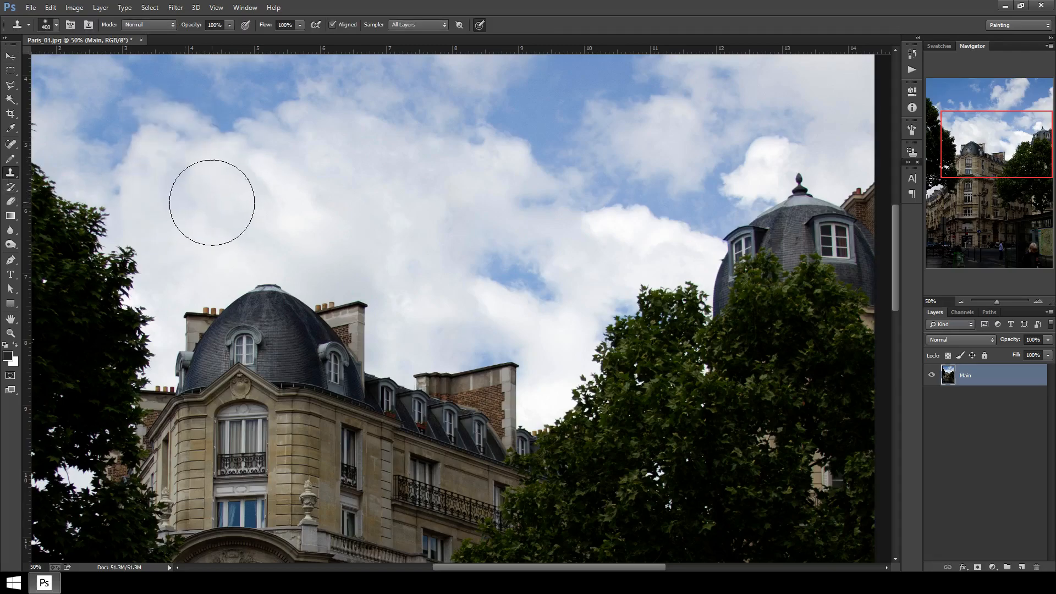
key("bracketleft")
key("bracketleft")
left_click(225, 197, "alt")
left_click_drag(453, 214, 463, 196)
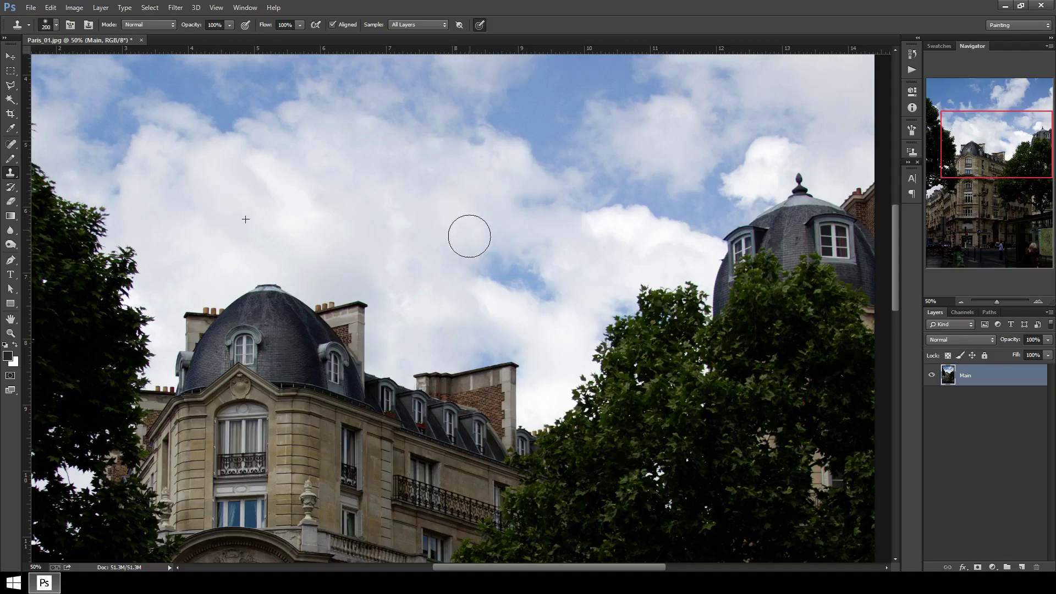
Blend a second cloud source and blue sky over the remaining patches, then fit the whole photo in view.
left_click(629, 233, "alt")
left_click_drag(496, 289, 474, 310)
left_click_drag(439, 277, 577, 305)
mouse_move(425, 302)
left_mouse_down()
mouse_move(463, 281)
mouse_move(479, 299)
left_mouse_up()
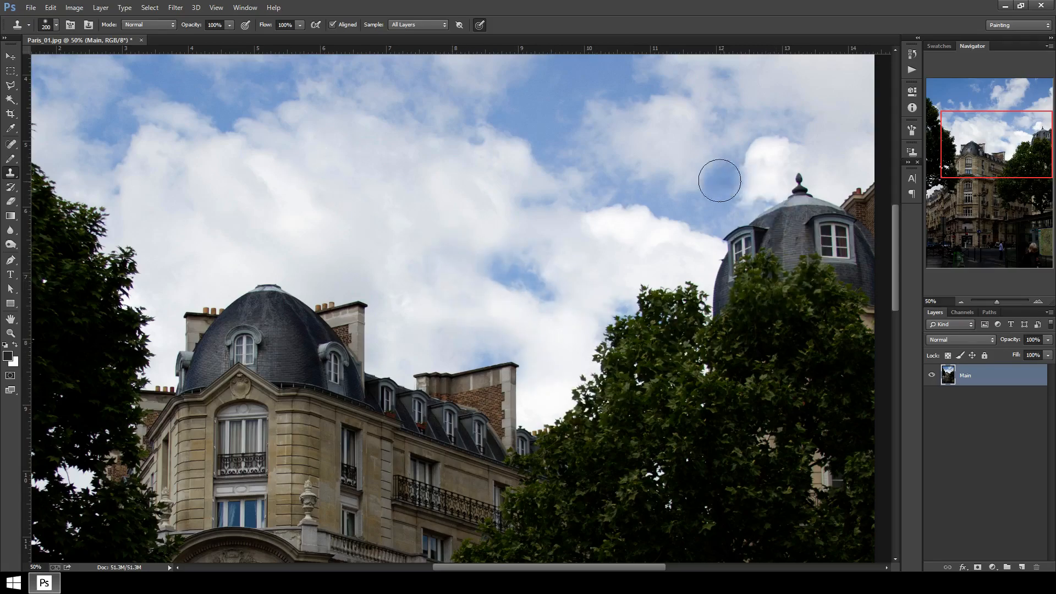
key("ctrl+minus")
key("ctrl+minus")
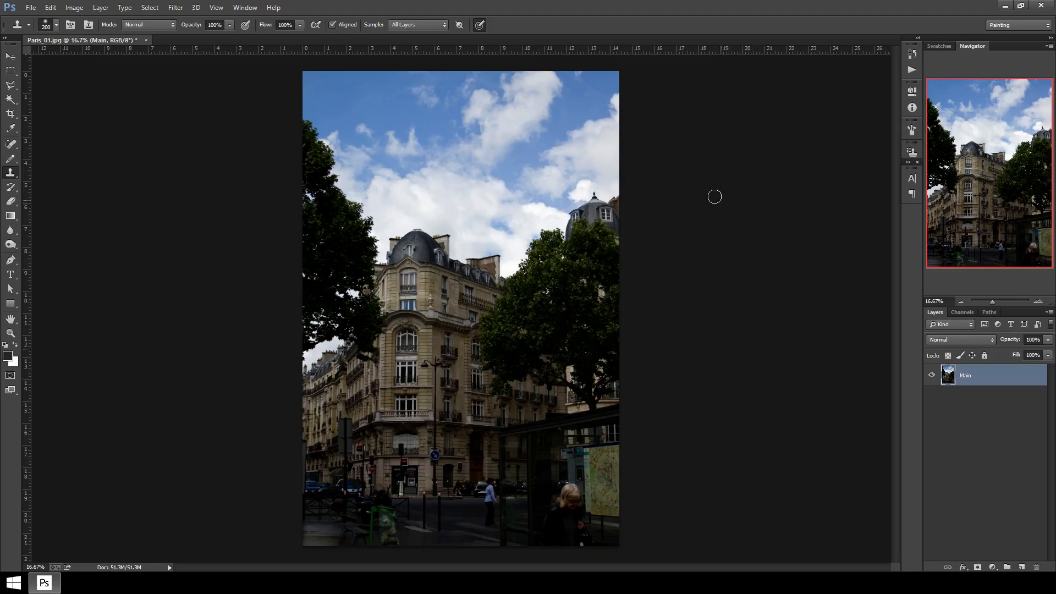
left_click(11, 55)
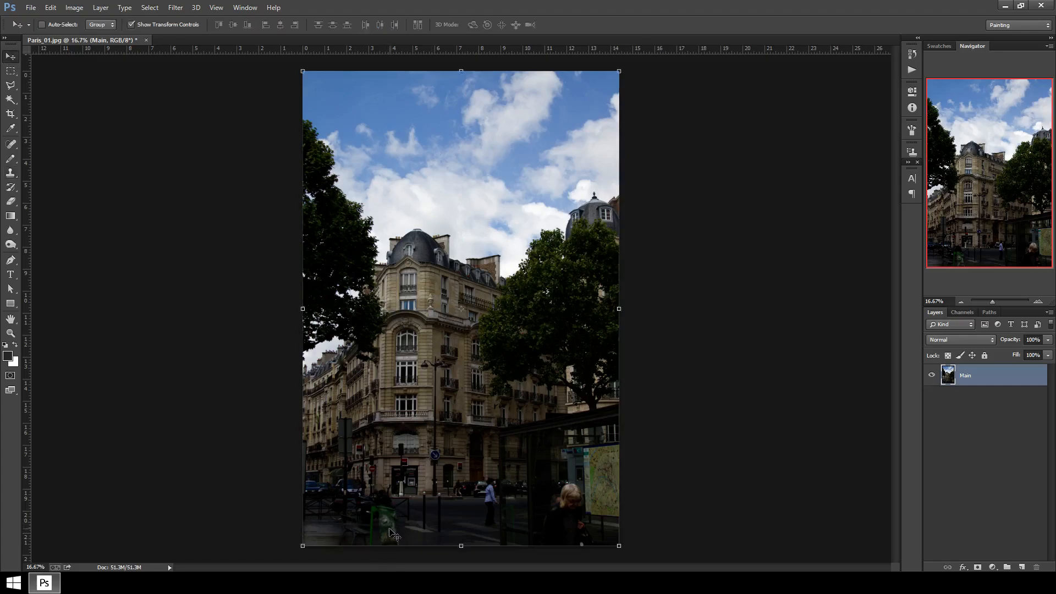